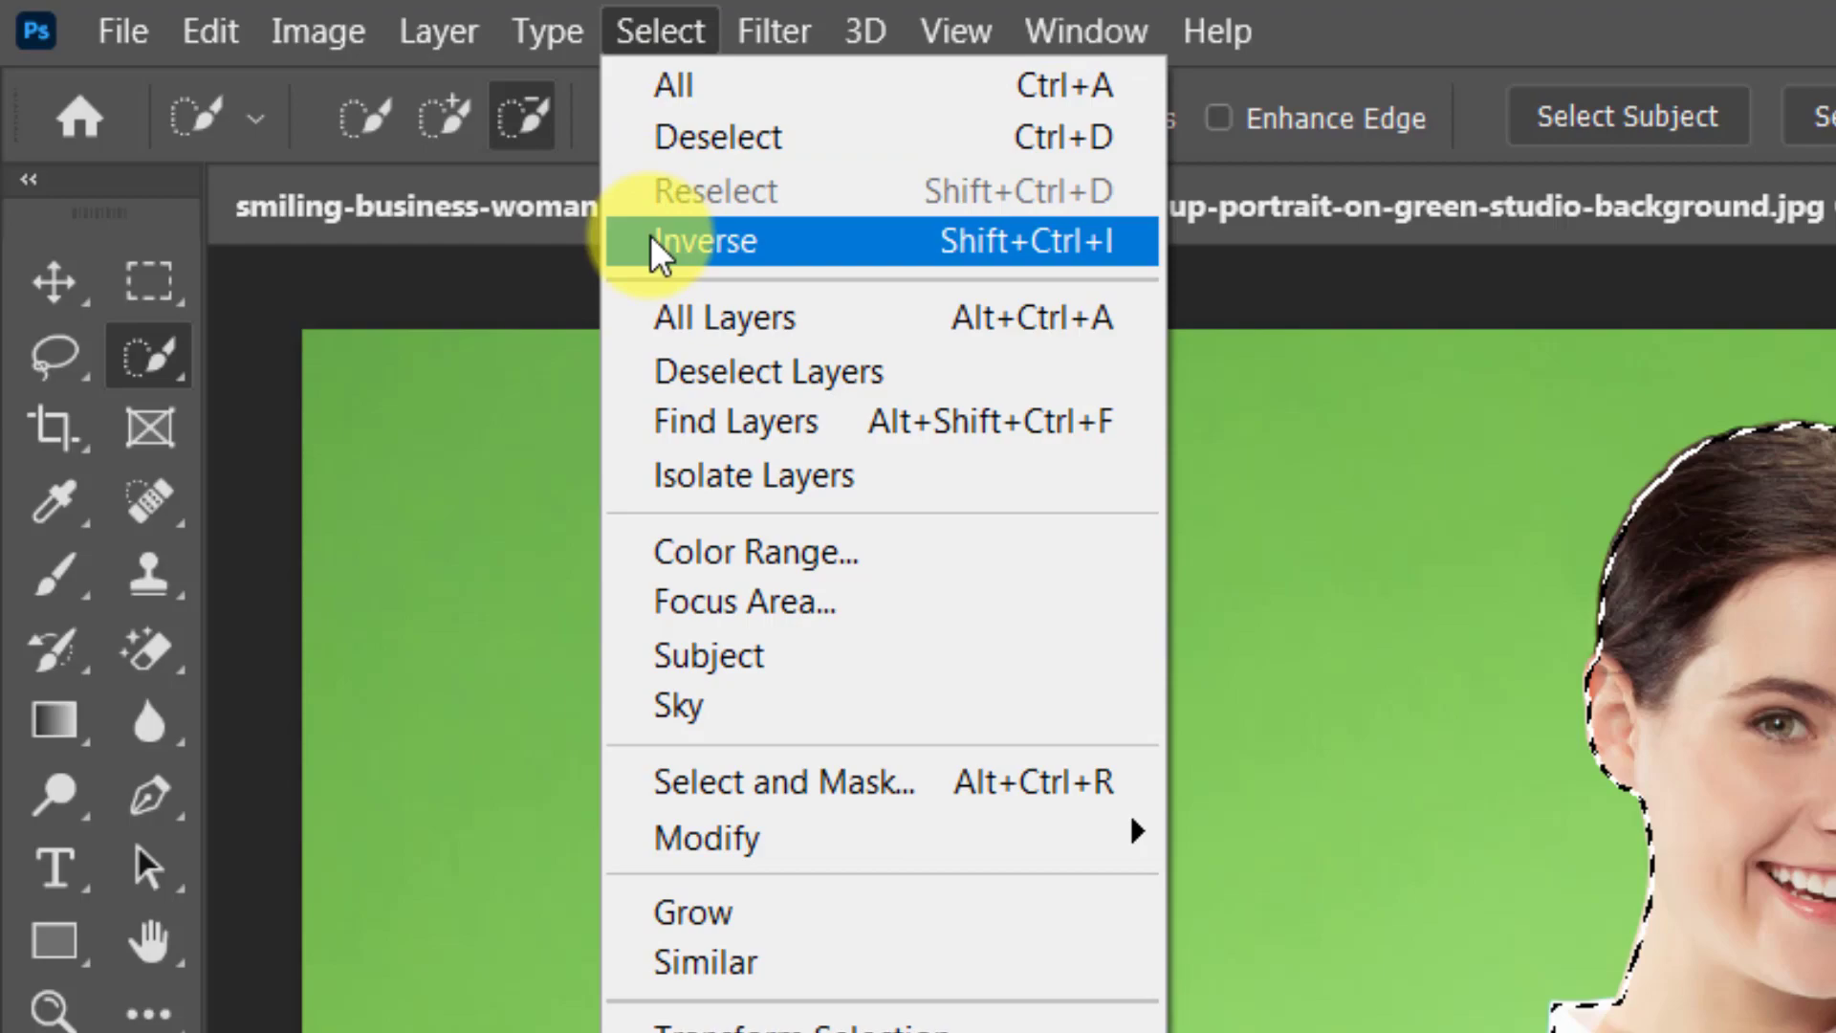
Step: Delete the green background around the woman and clear the selection
key("Delete")
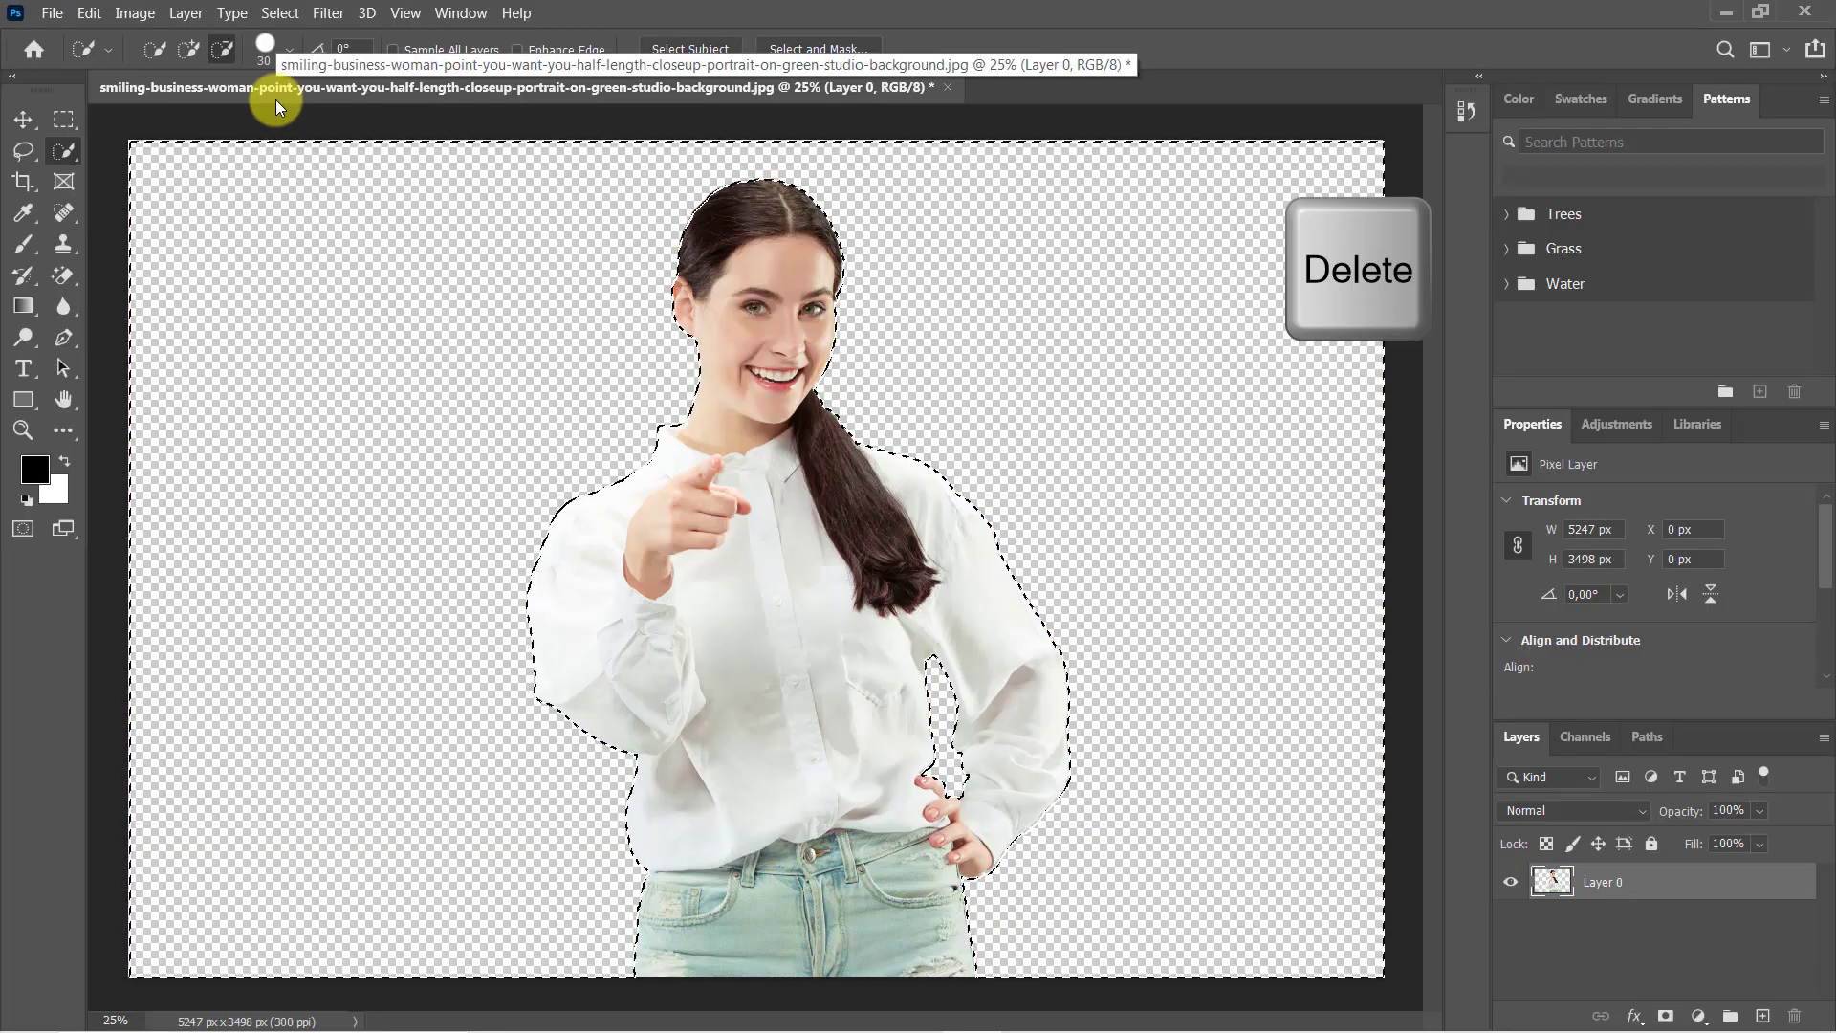
key("ctrl+d")
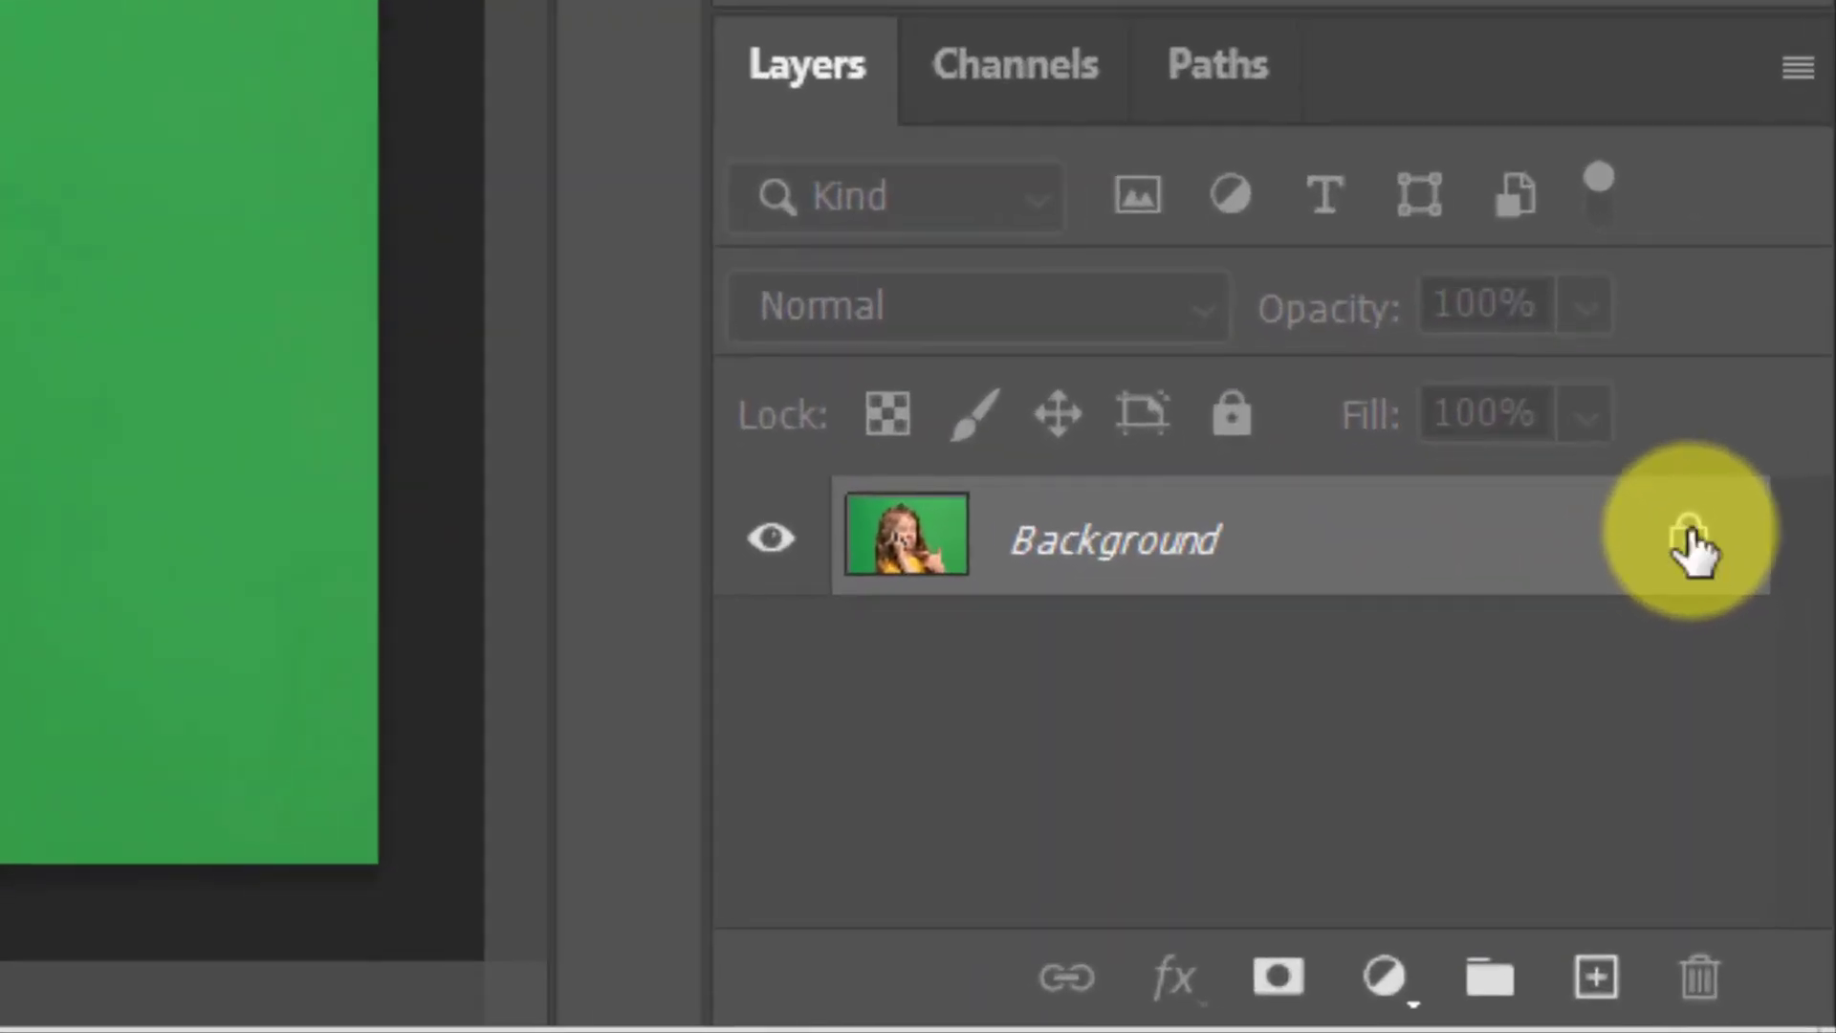
Step: Unlock the girl photo's Background layer, duplicate it, and rename the duplicate Layer 1
left_click(1688, 540)
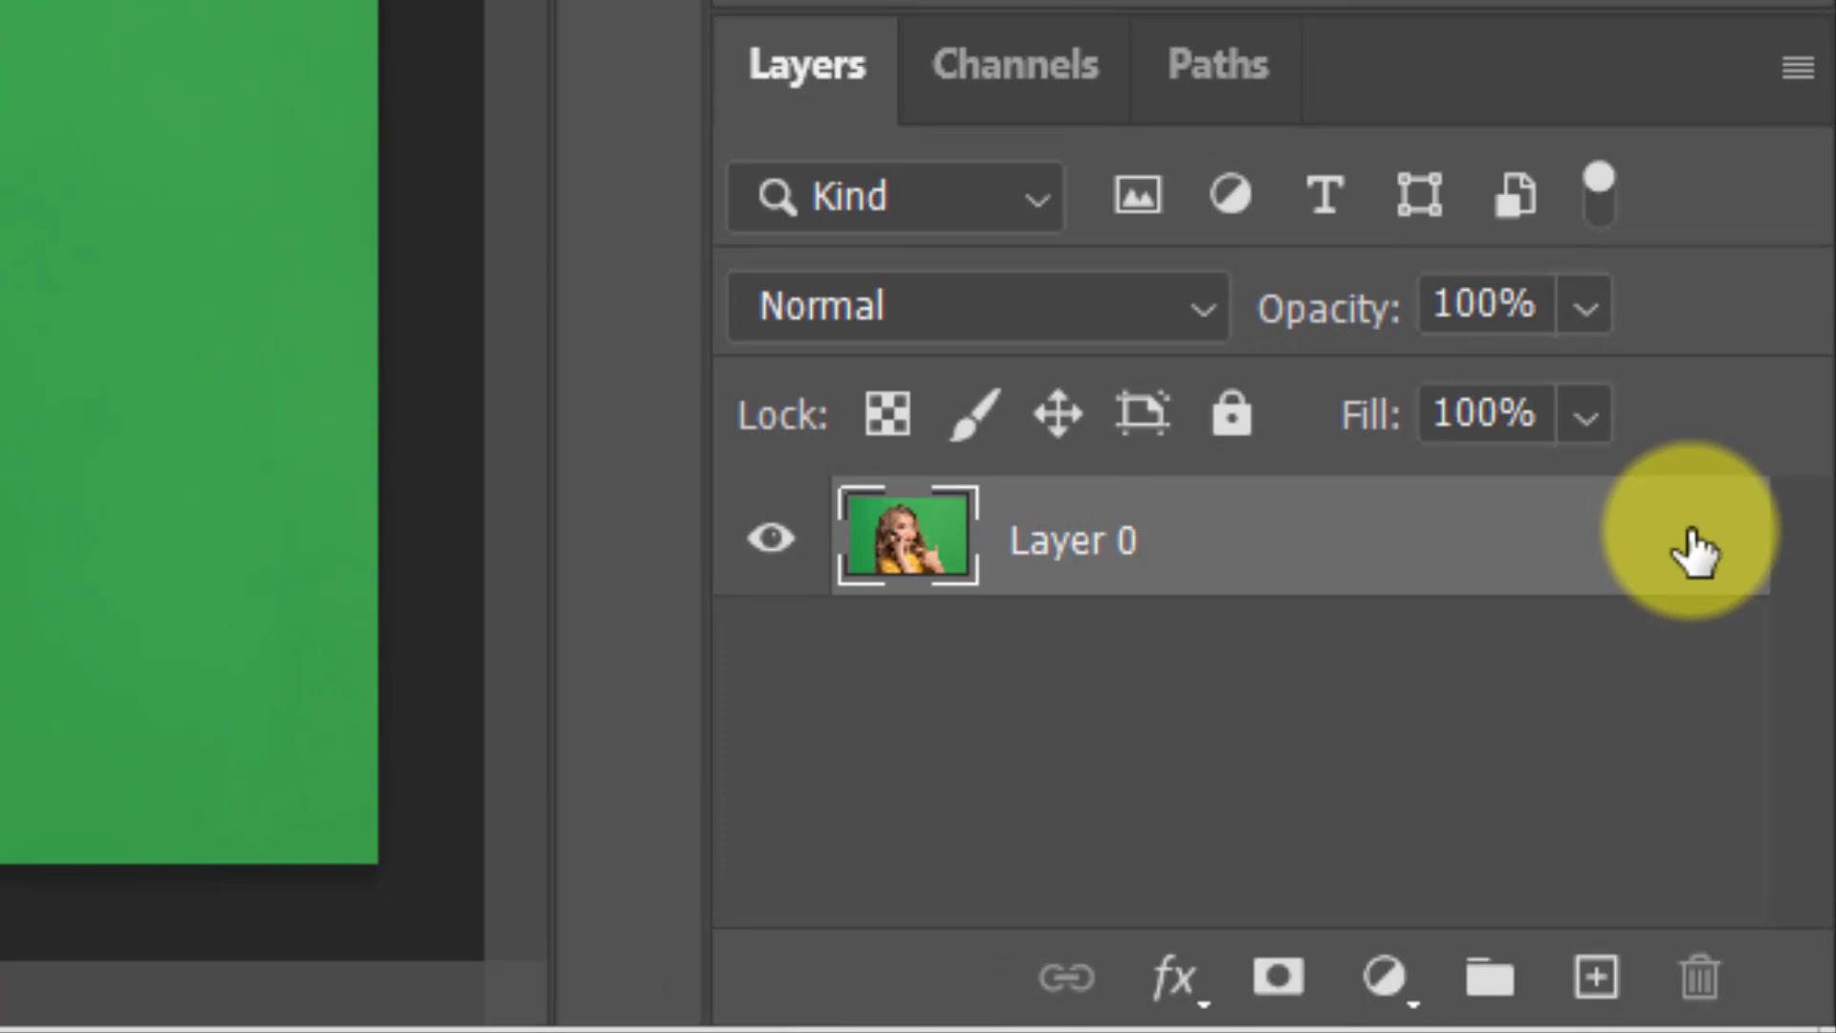
key("ctrl+j")
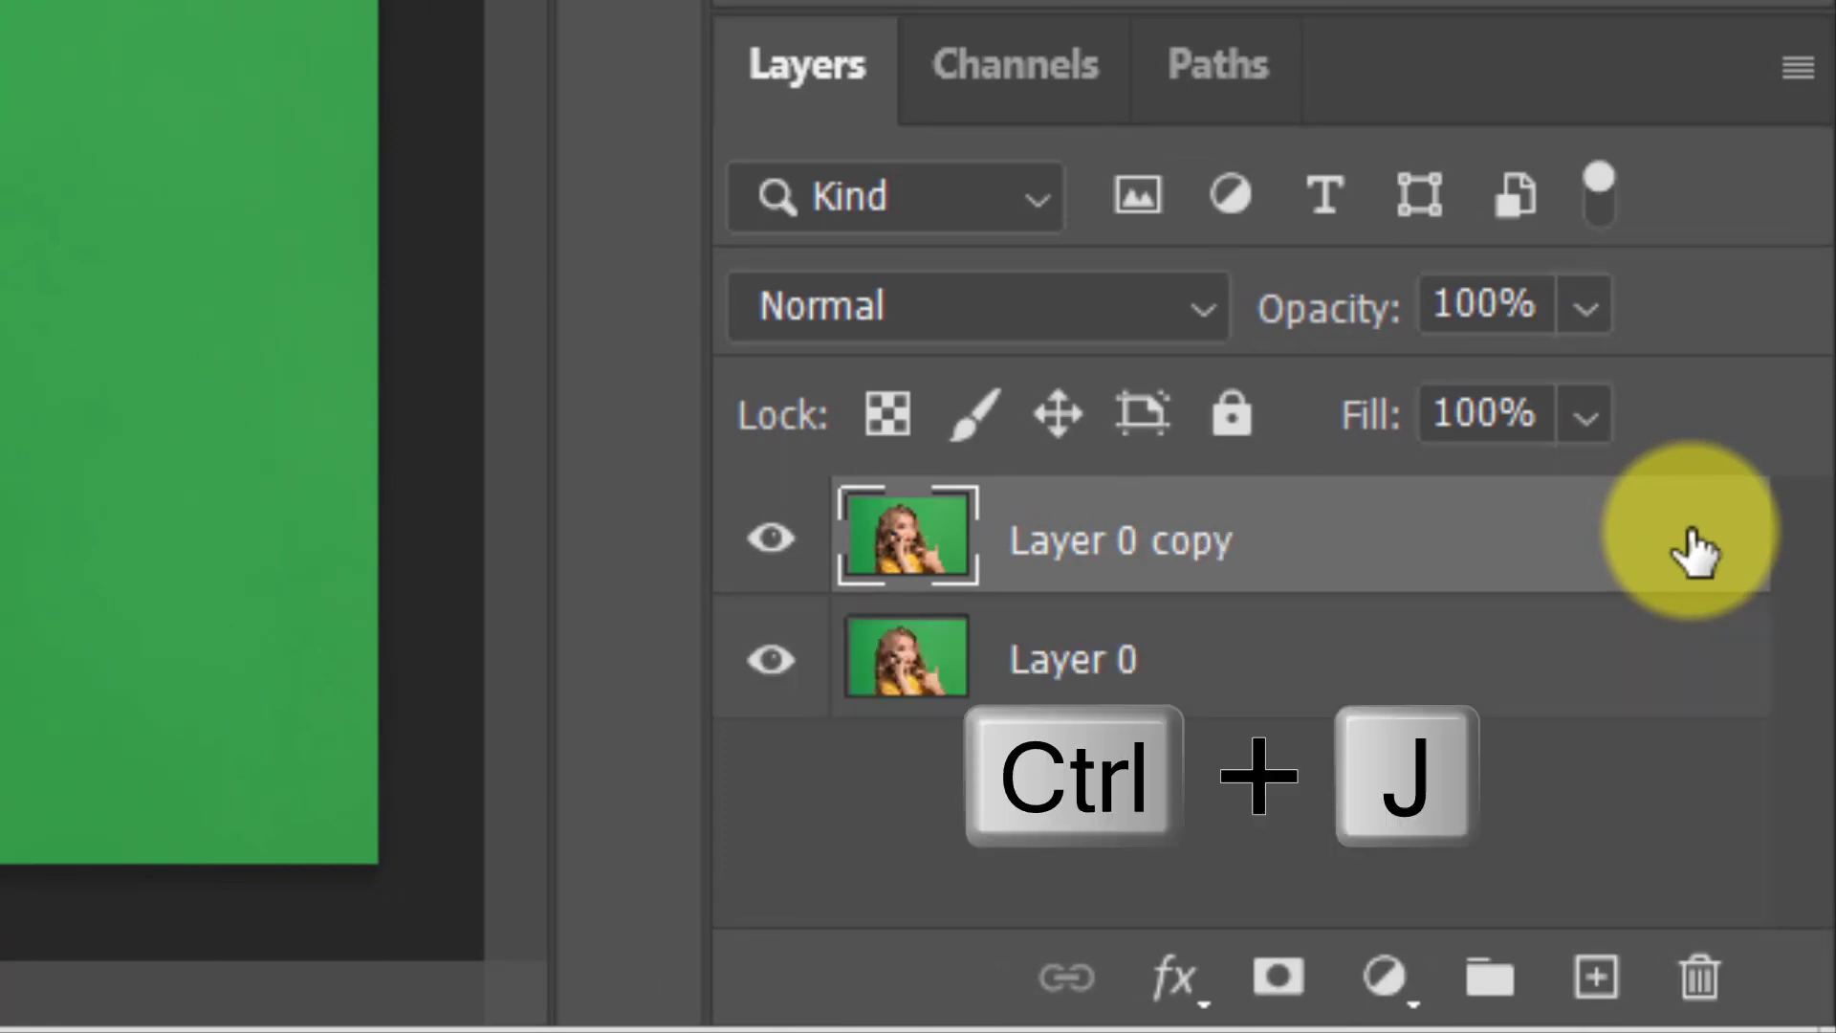
double_click(1228, 550)
left_click(1233, 545)
type("1")
key("Return")
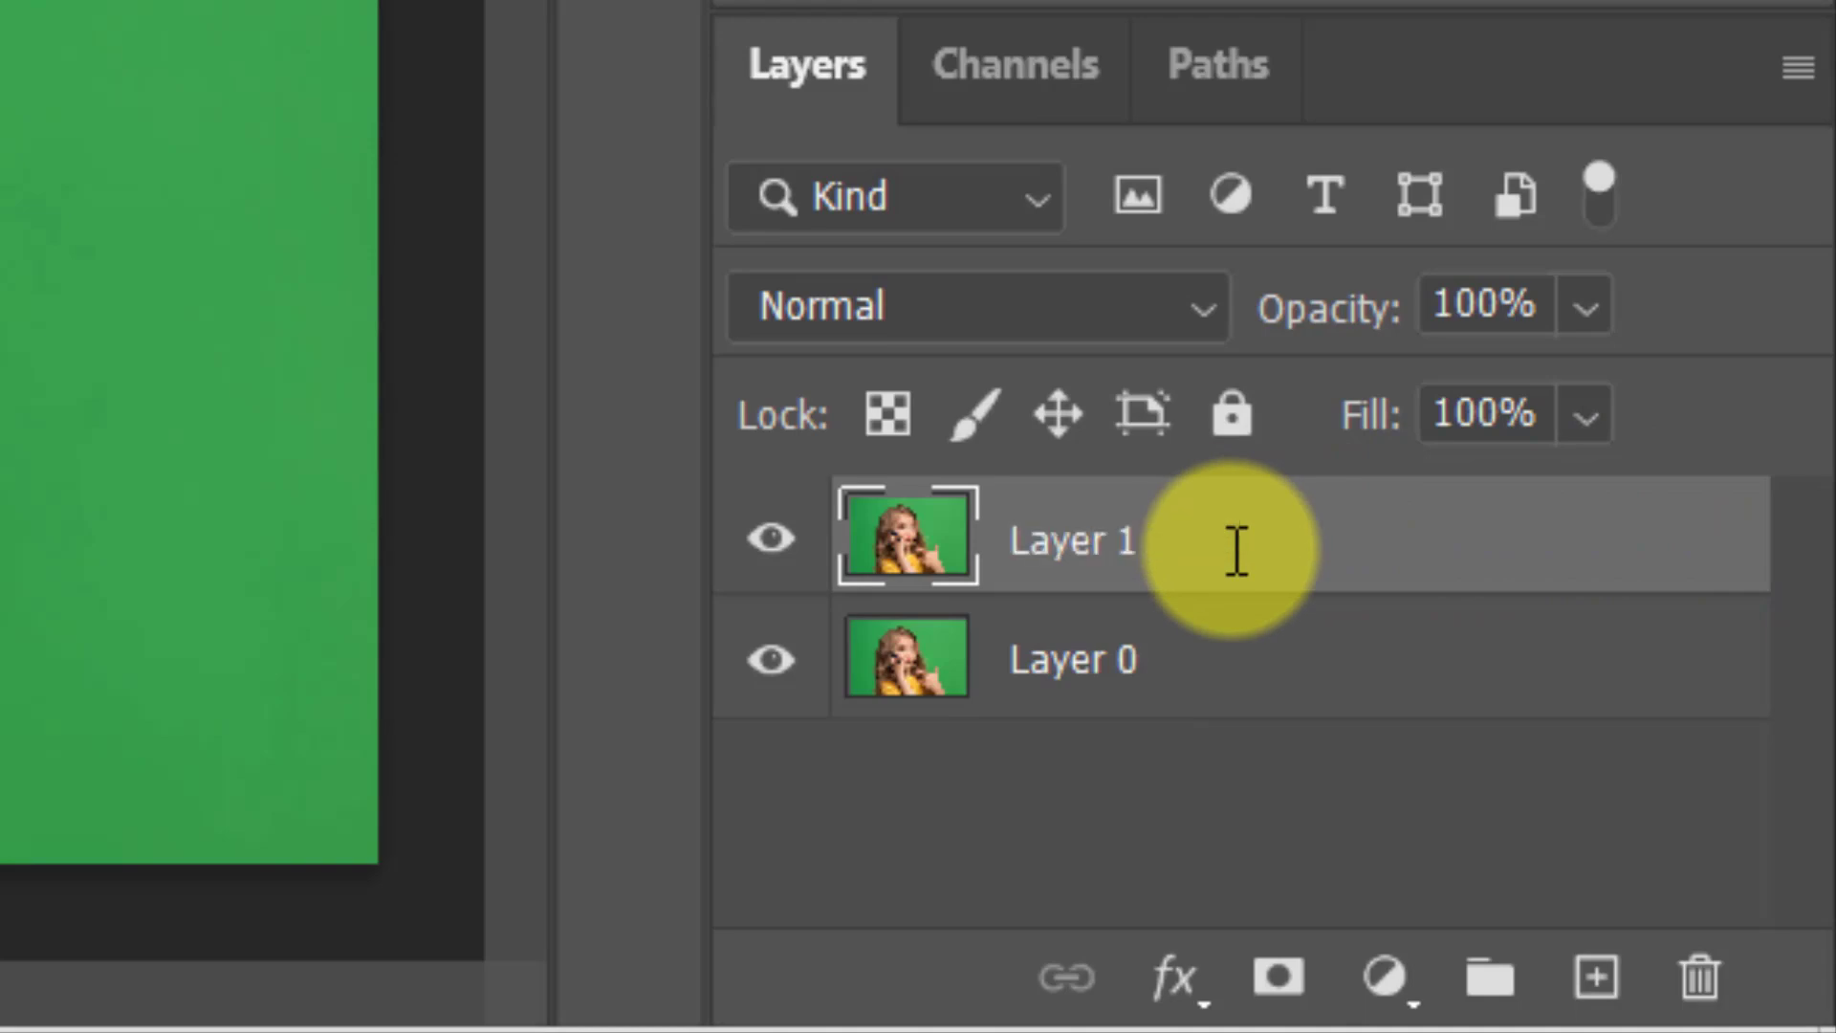
Step: Add a black (000000) Solid Color fill layer and place it directly beneath Layer 1
left_click(1384, 976)
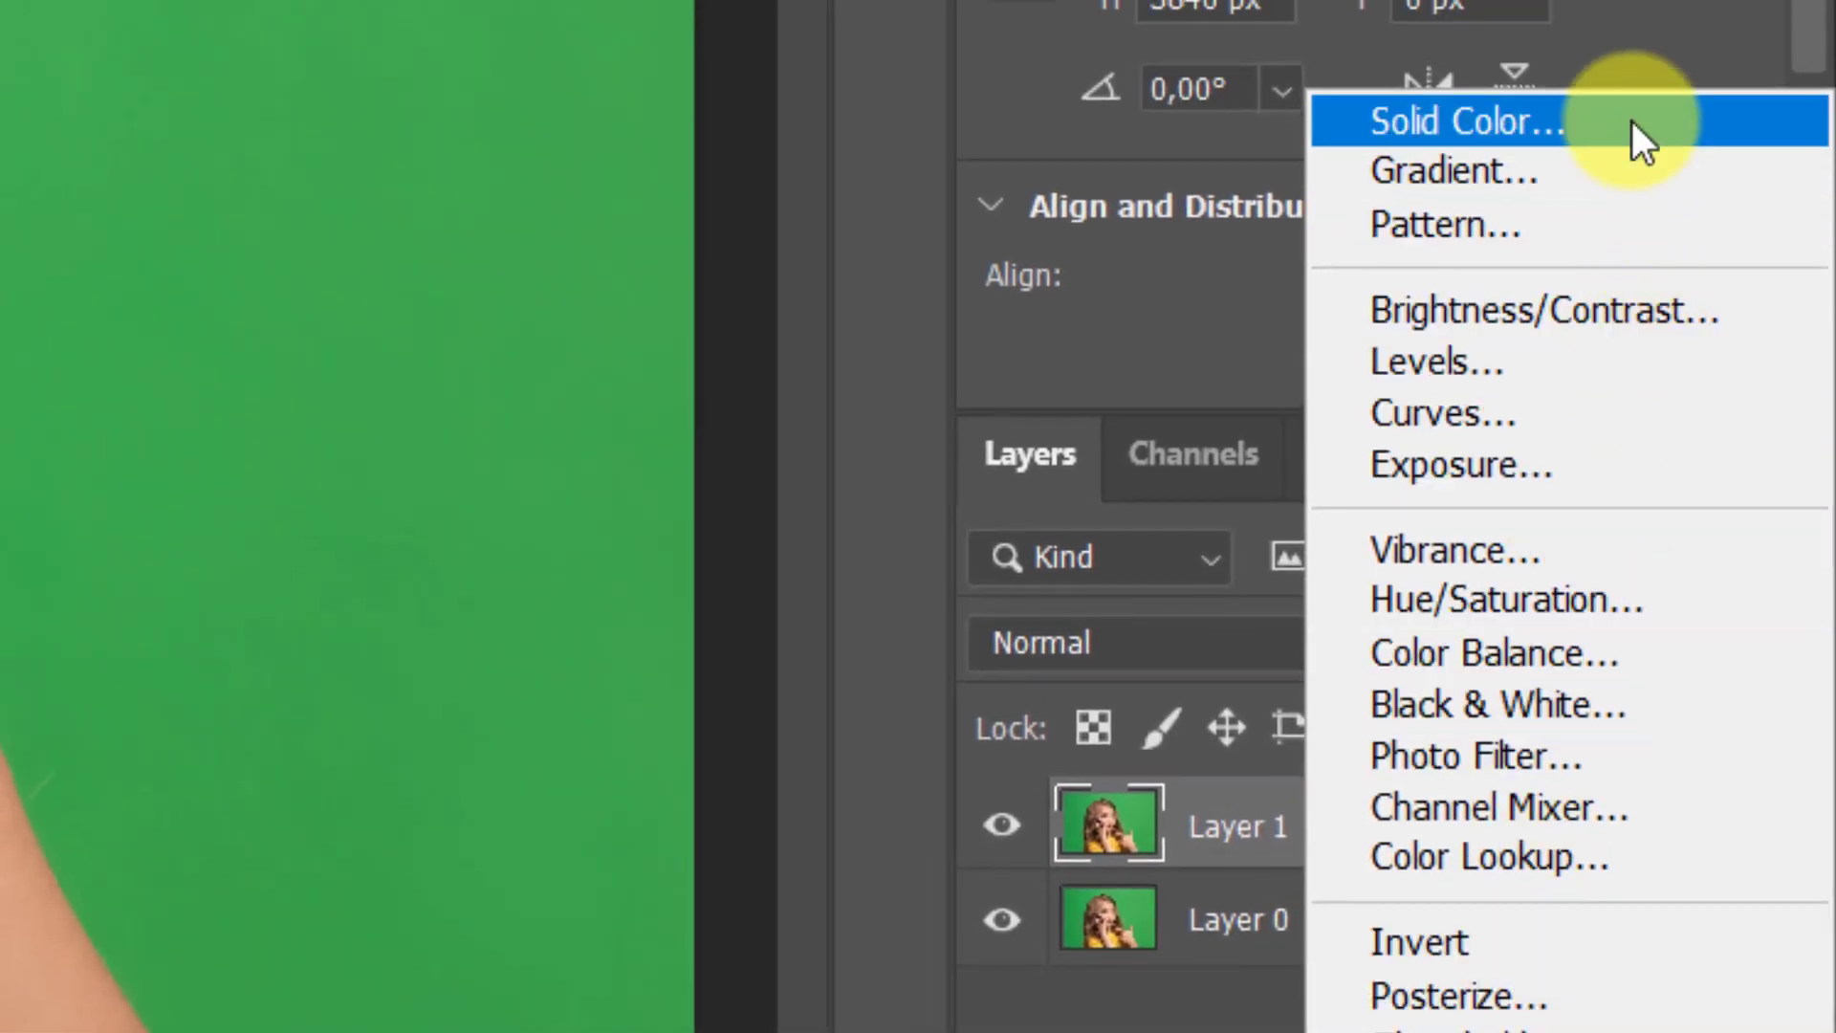
left_click(1631, 124)
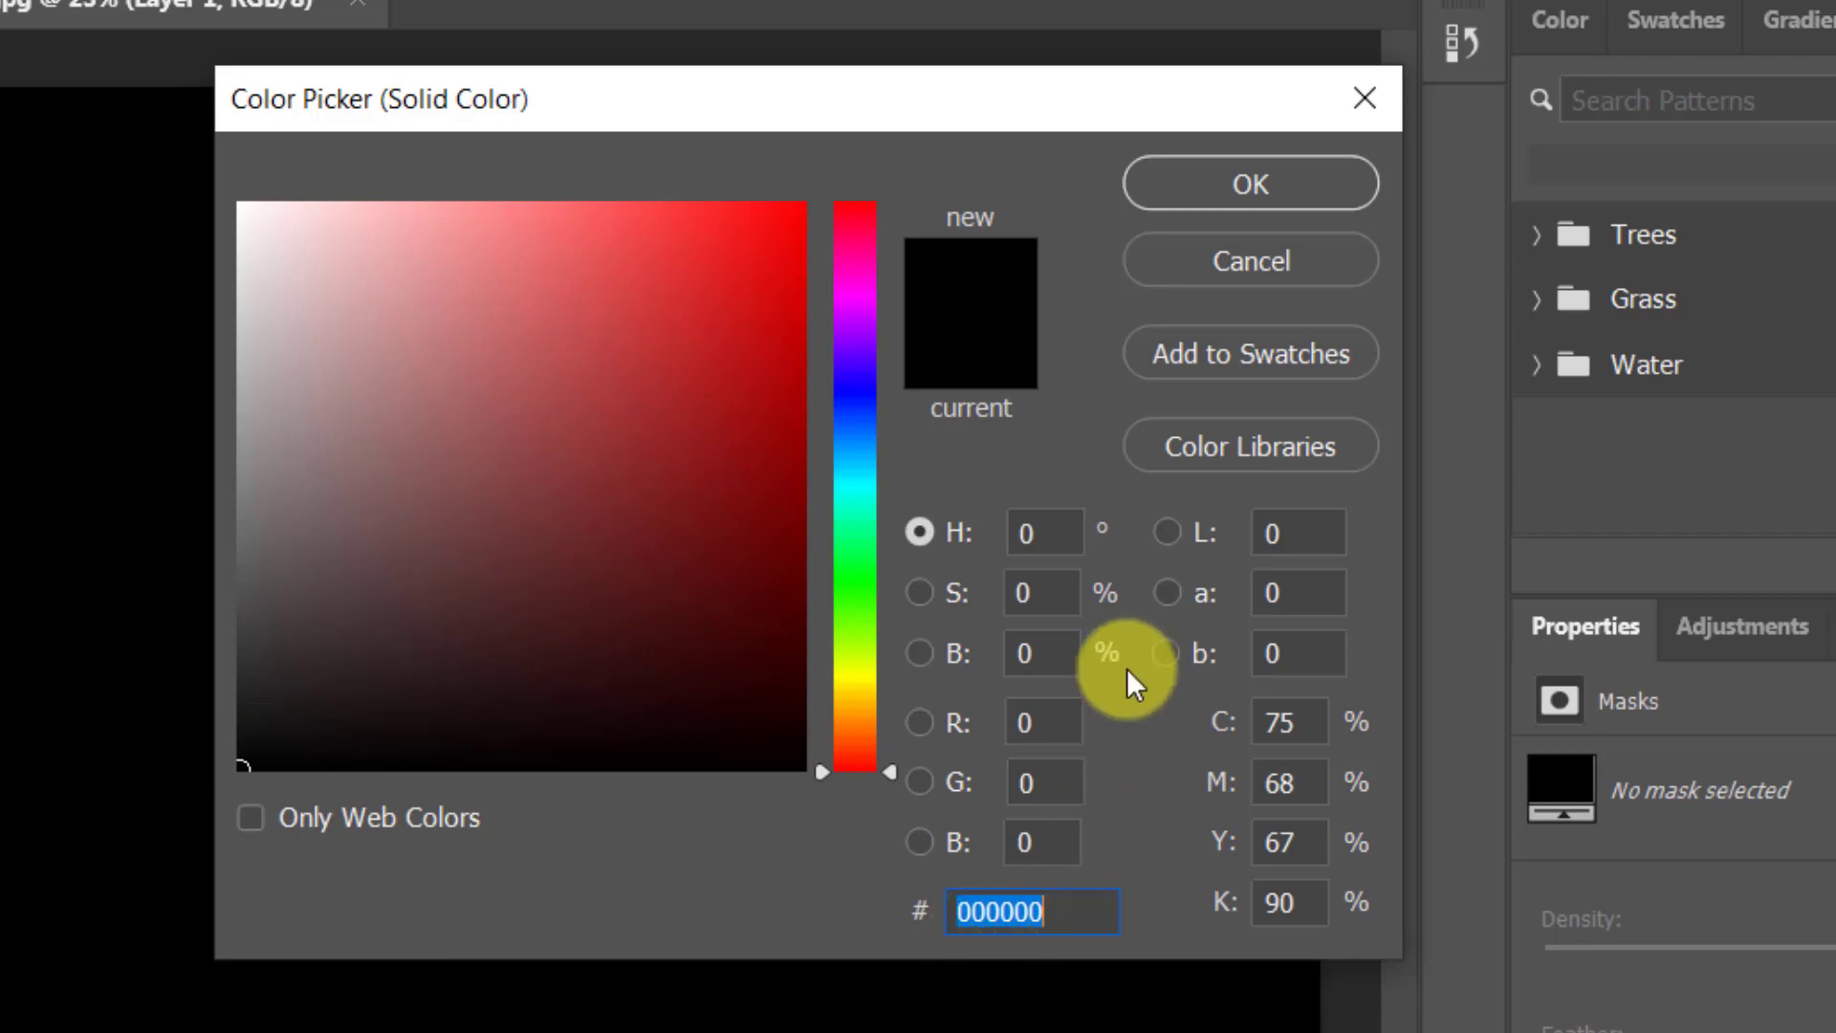
left_click(1189, 192)
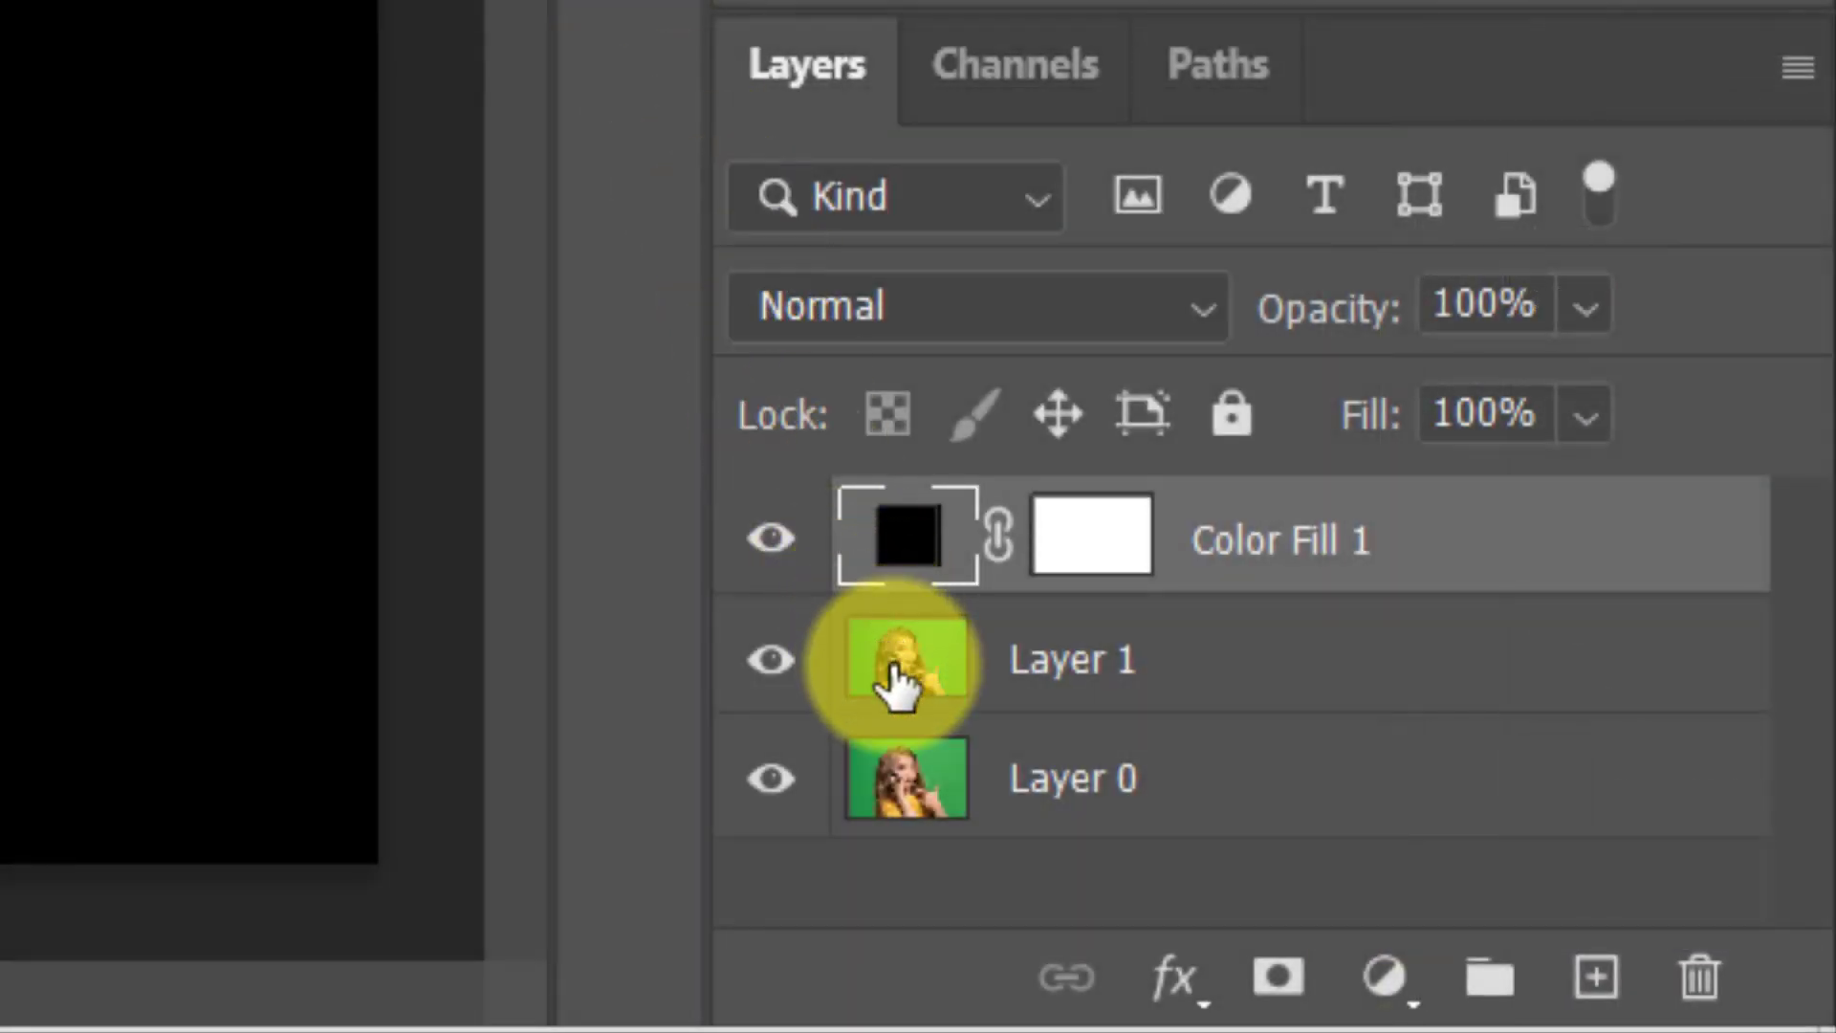
left_click_drag(897, 681, 907, 519)
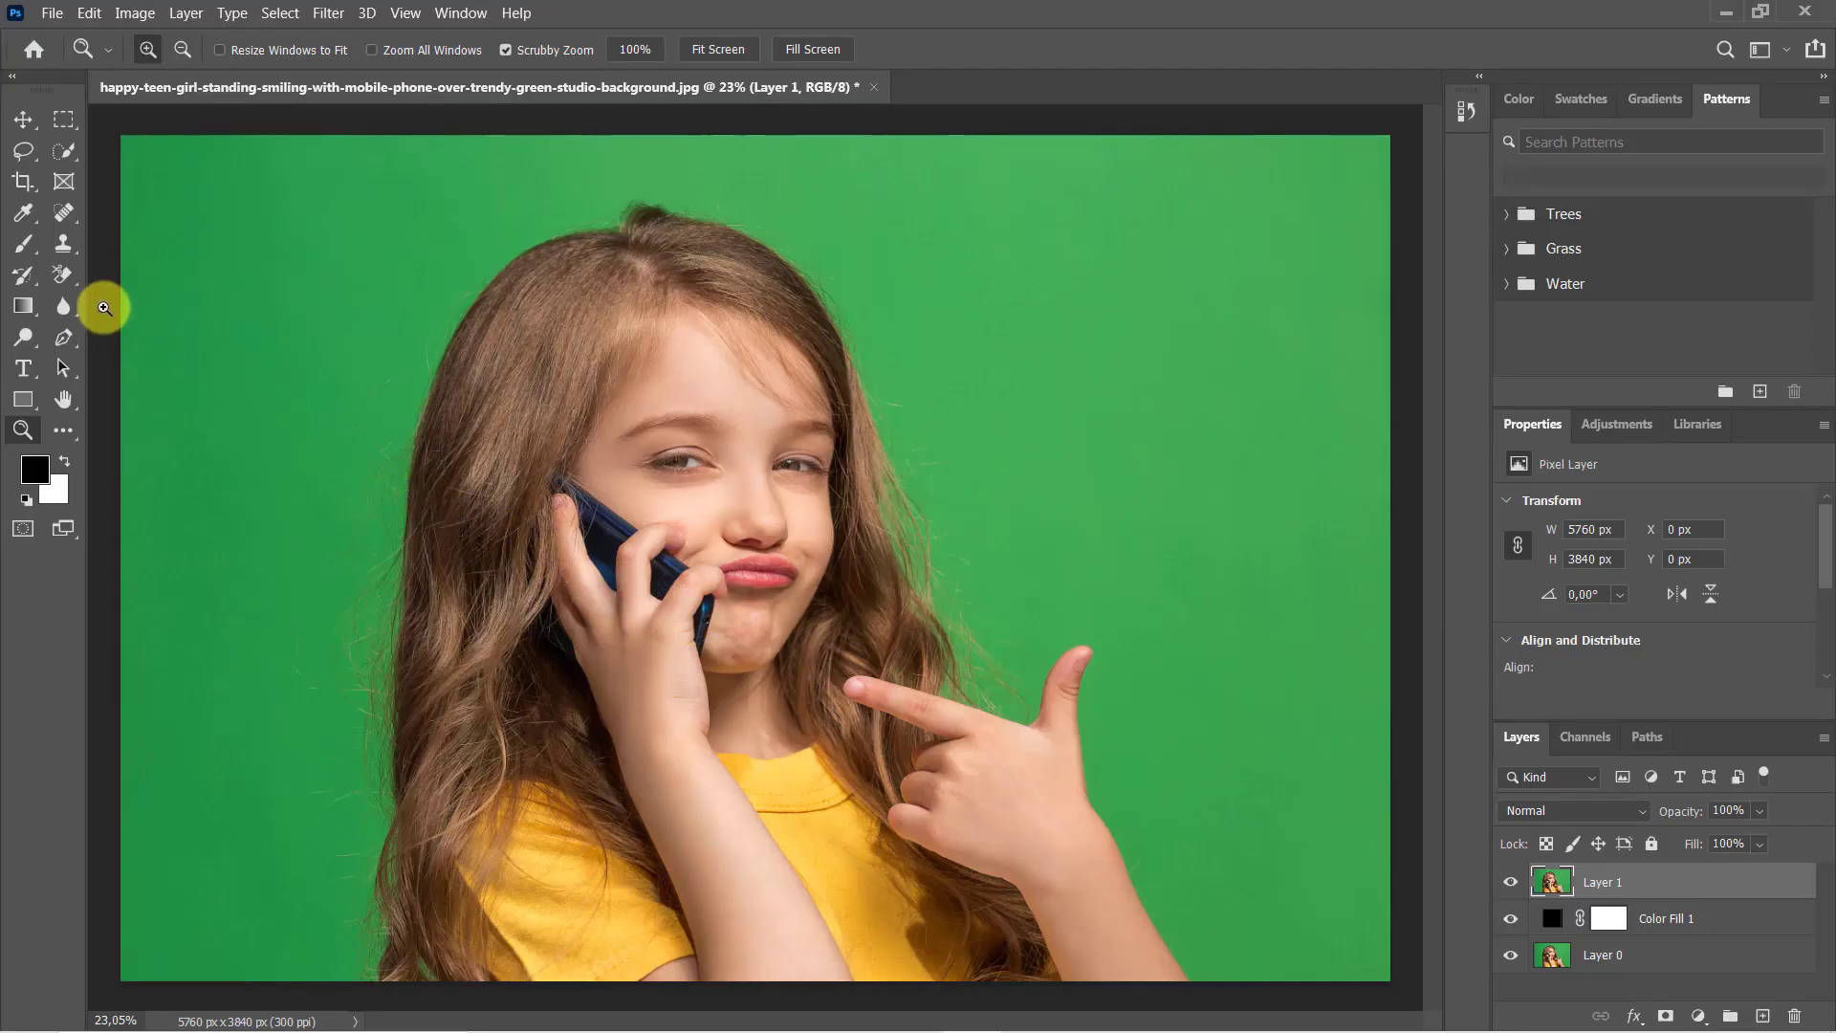
Step: Erase the green along the girl's hair and hand outline on Layer 1 using the Background Eraser with Limits set to Find Edges
left_click(75, 285)
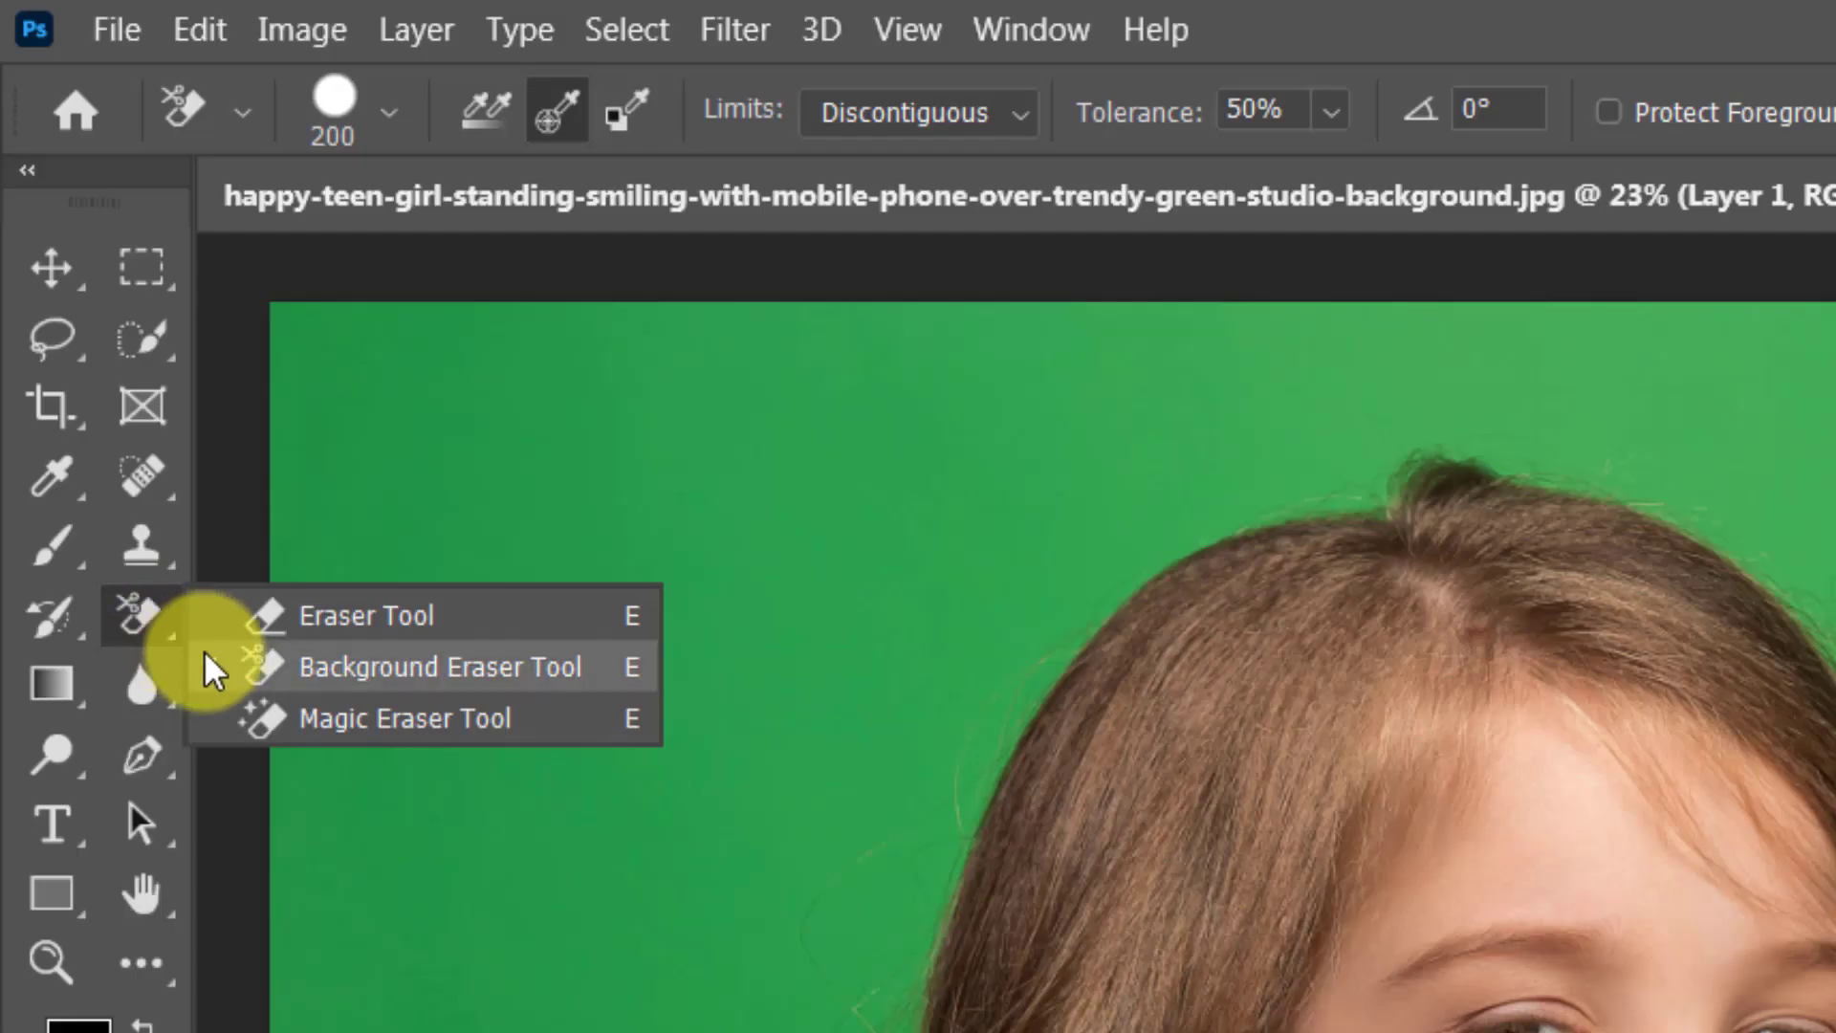
left_click(210, 658)
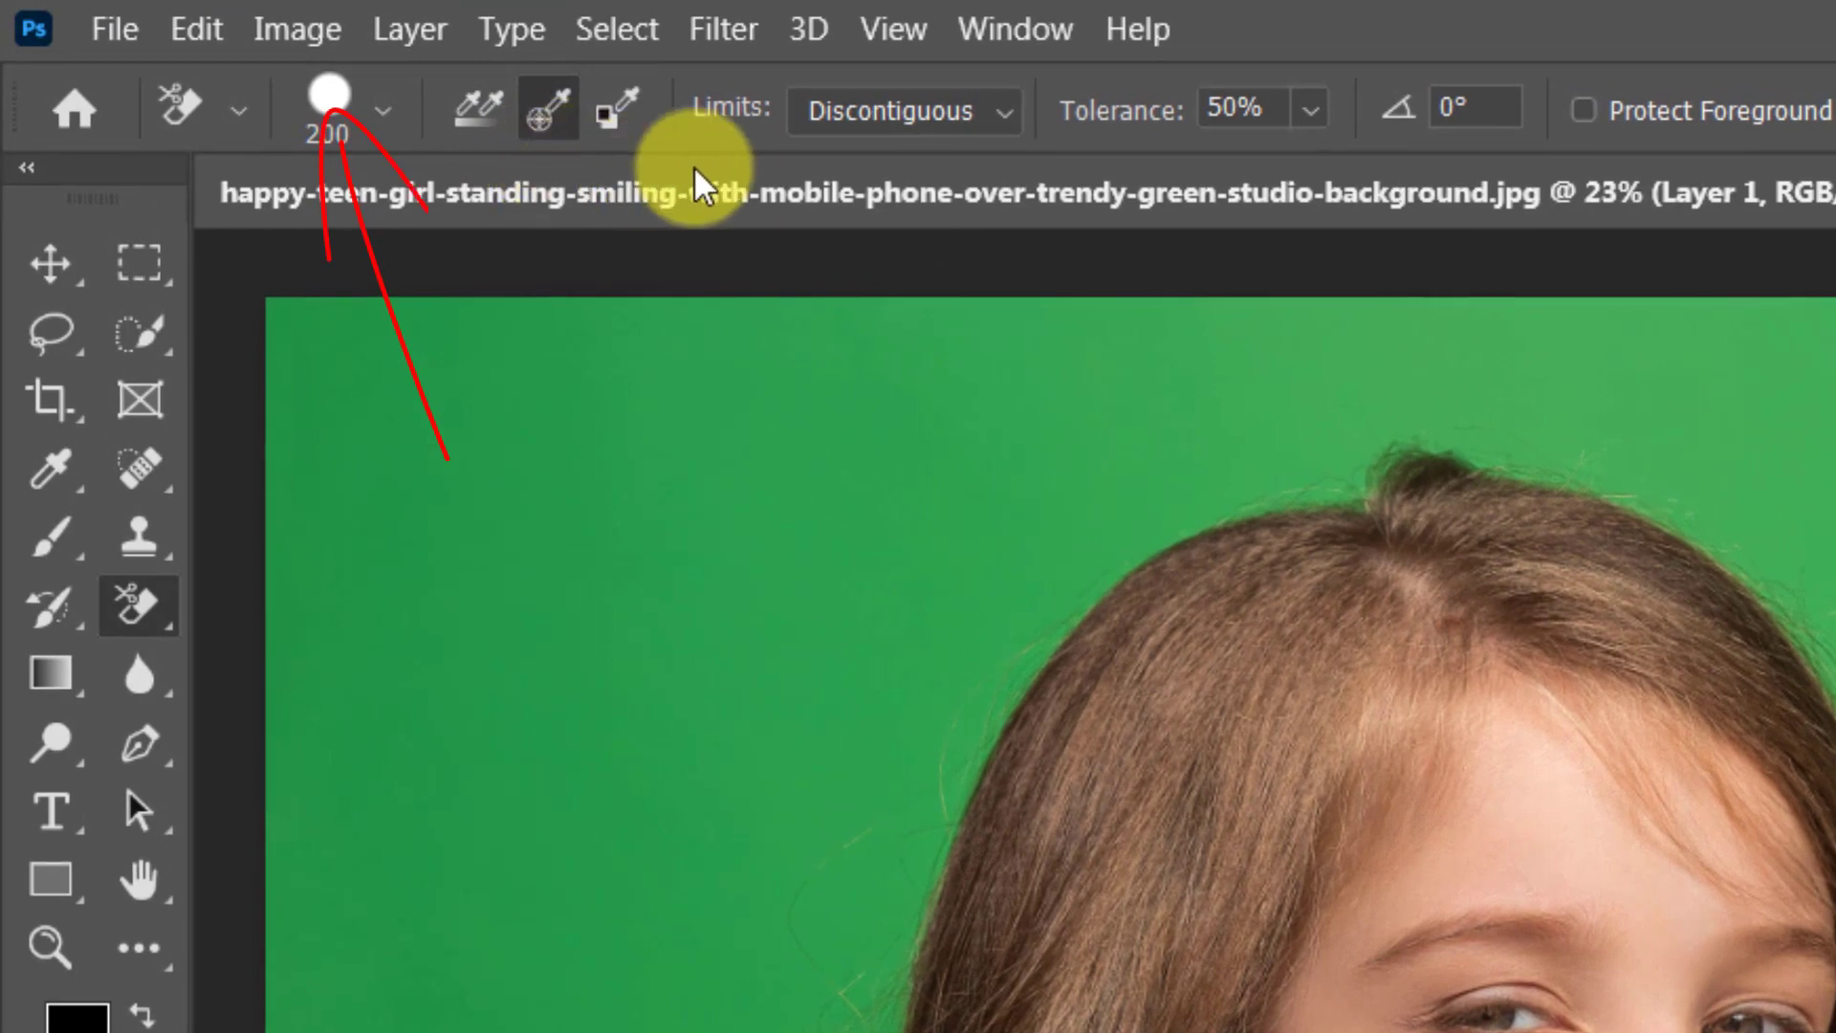
left_click(1004, 113)
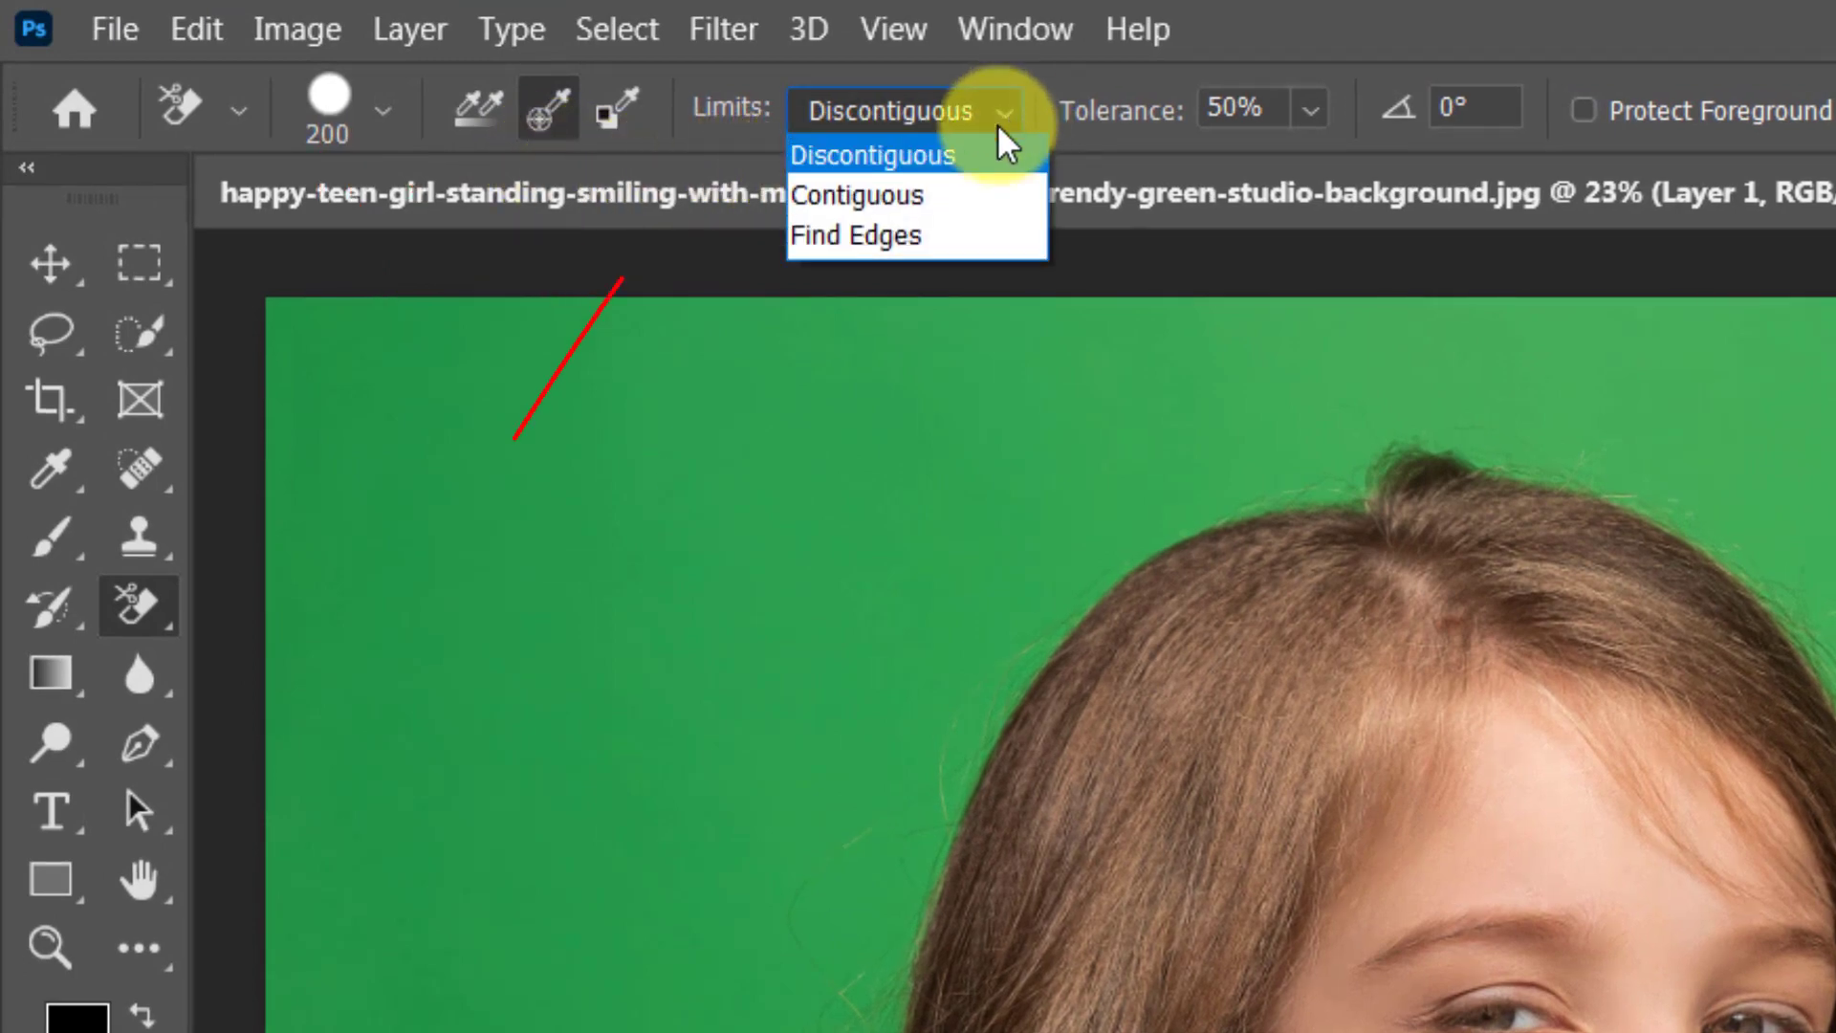
left_click(937, 238)
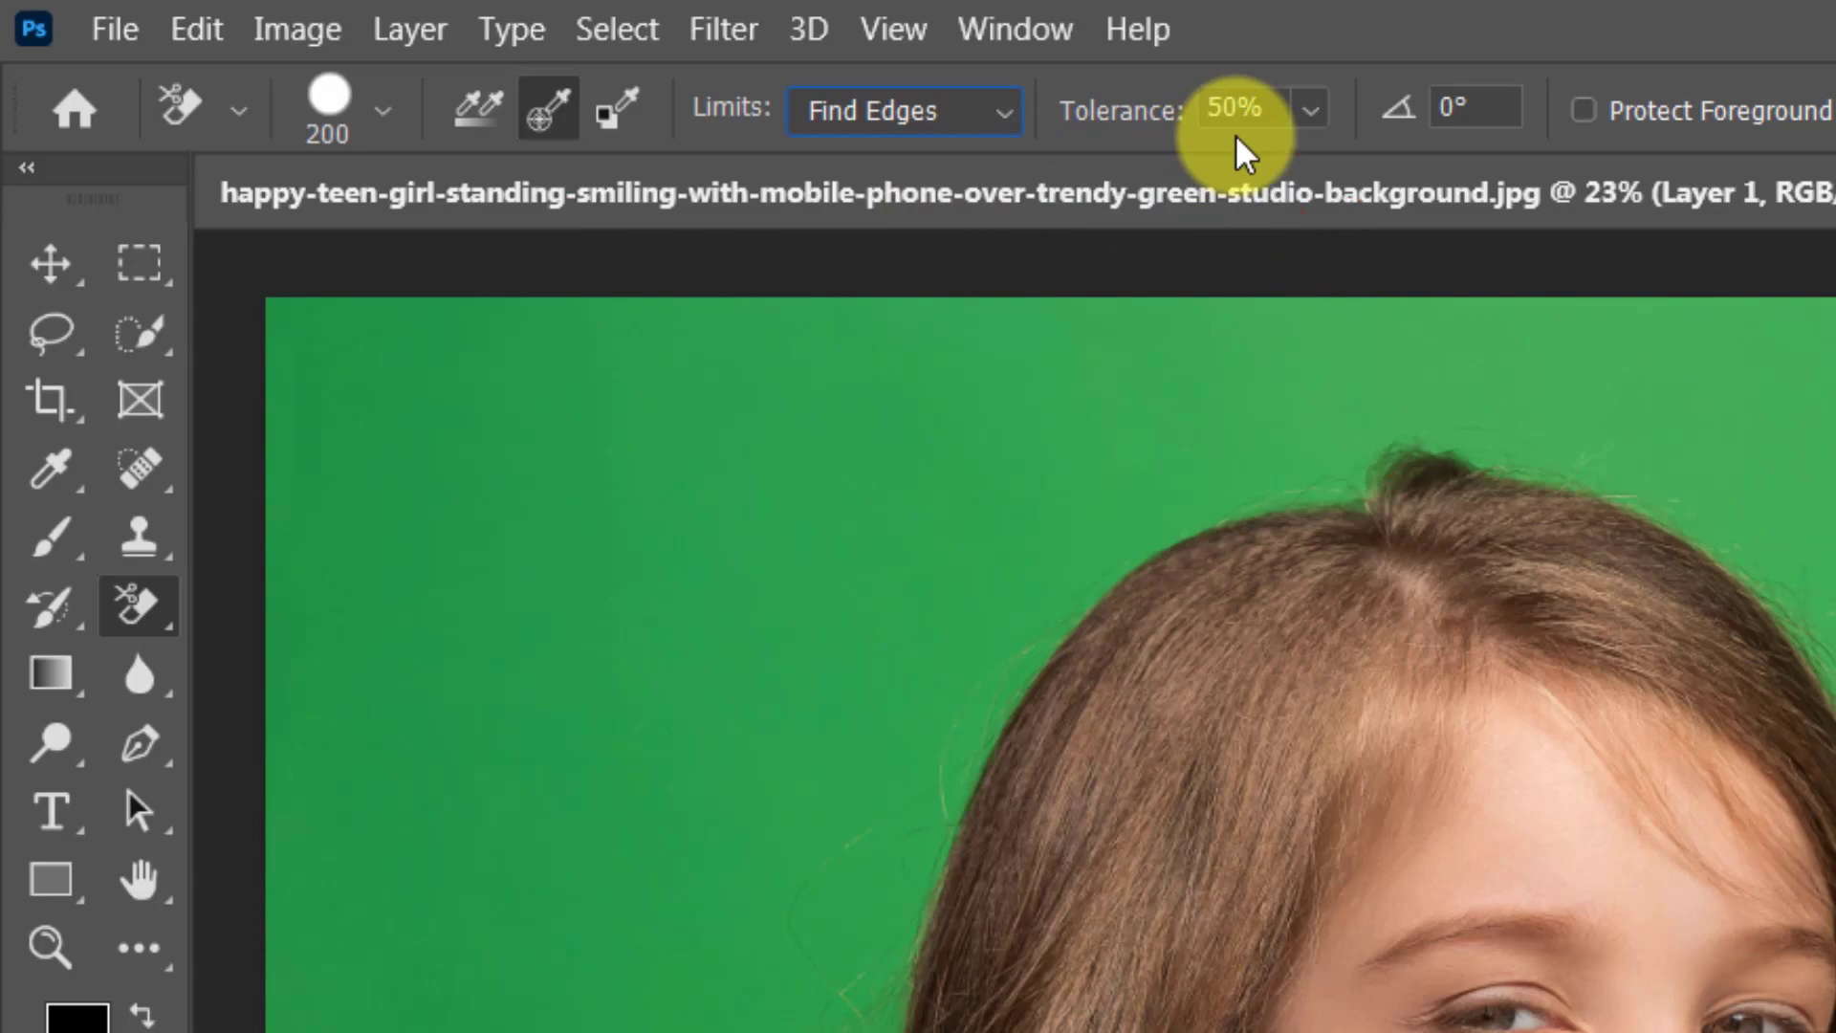
mouse_move(330, 956)
left_mouse_down()
mouse_move(369, 902)
mouse_move(342, 997)
left_mouse_up()
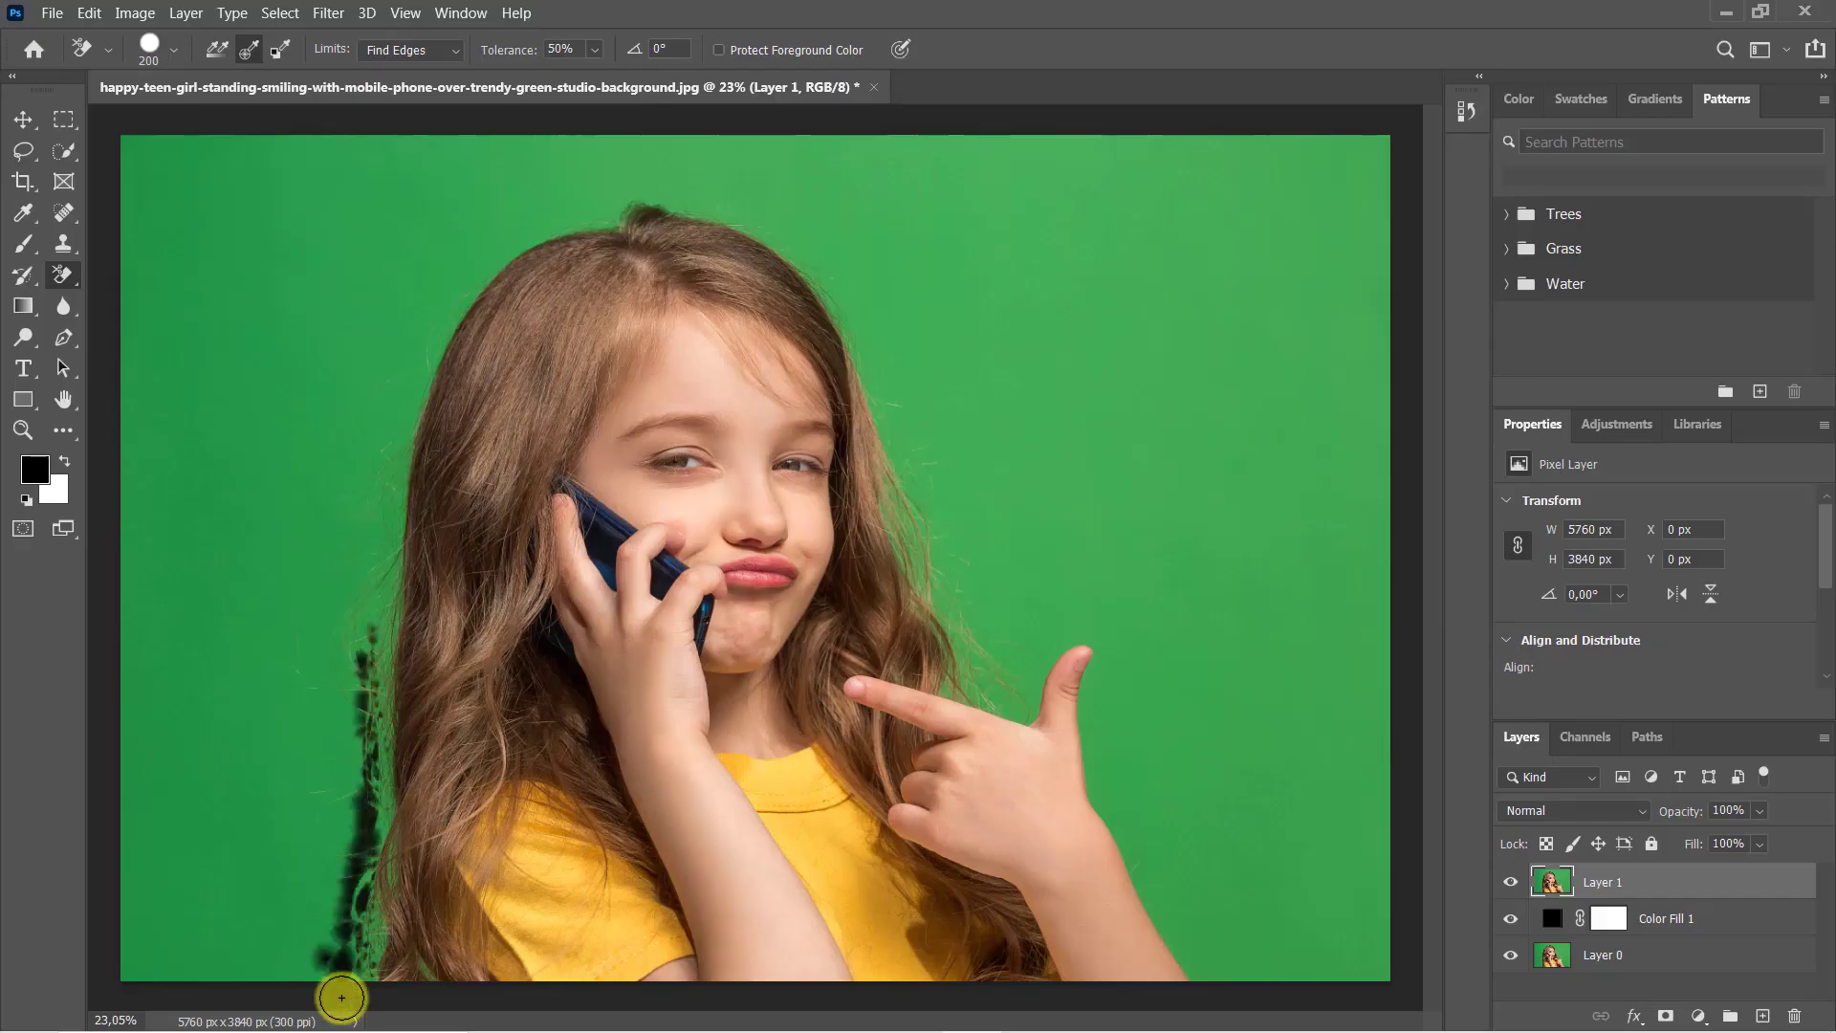
mouse_move(387, 595)
left_mouse_down()
mouse_move(427, 373)
mouse_move(384, 800)
left_mouse_up()
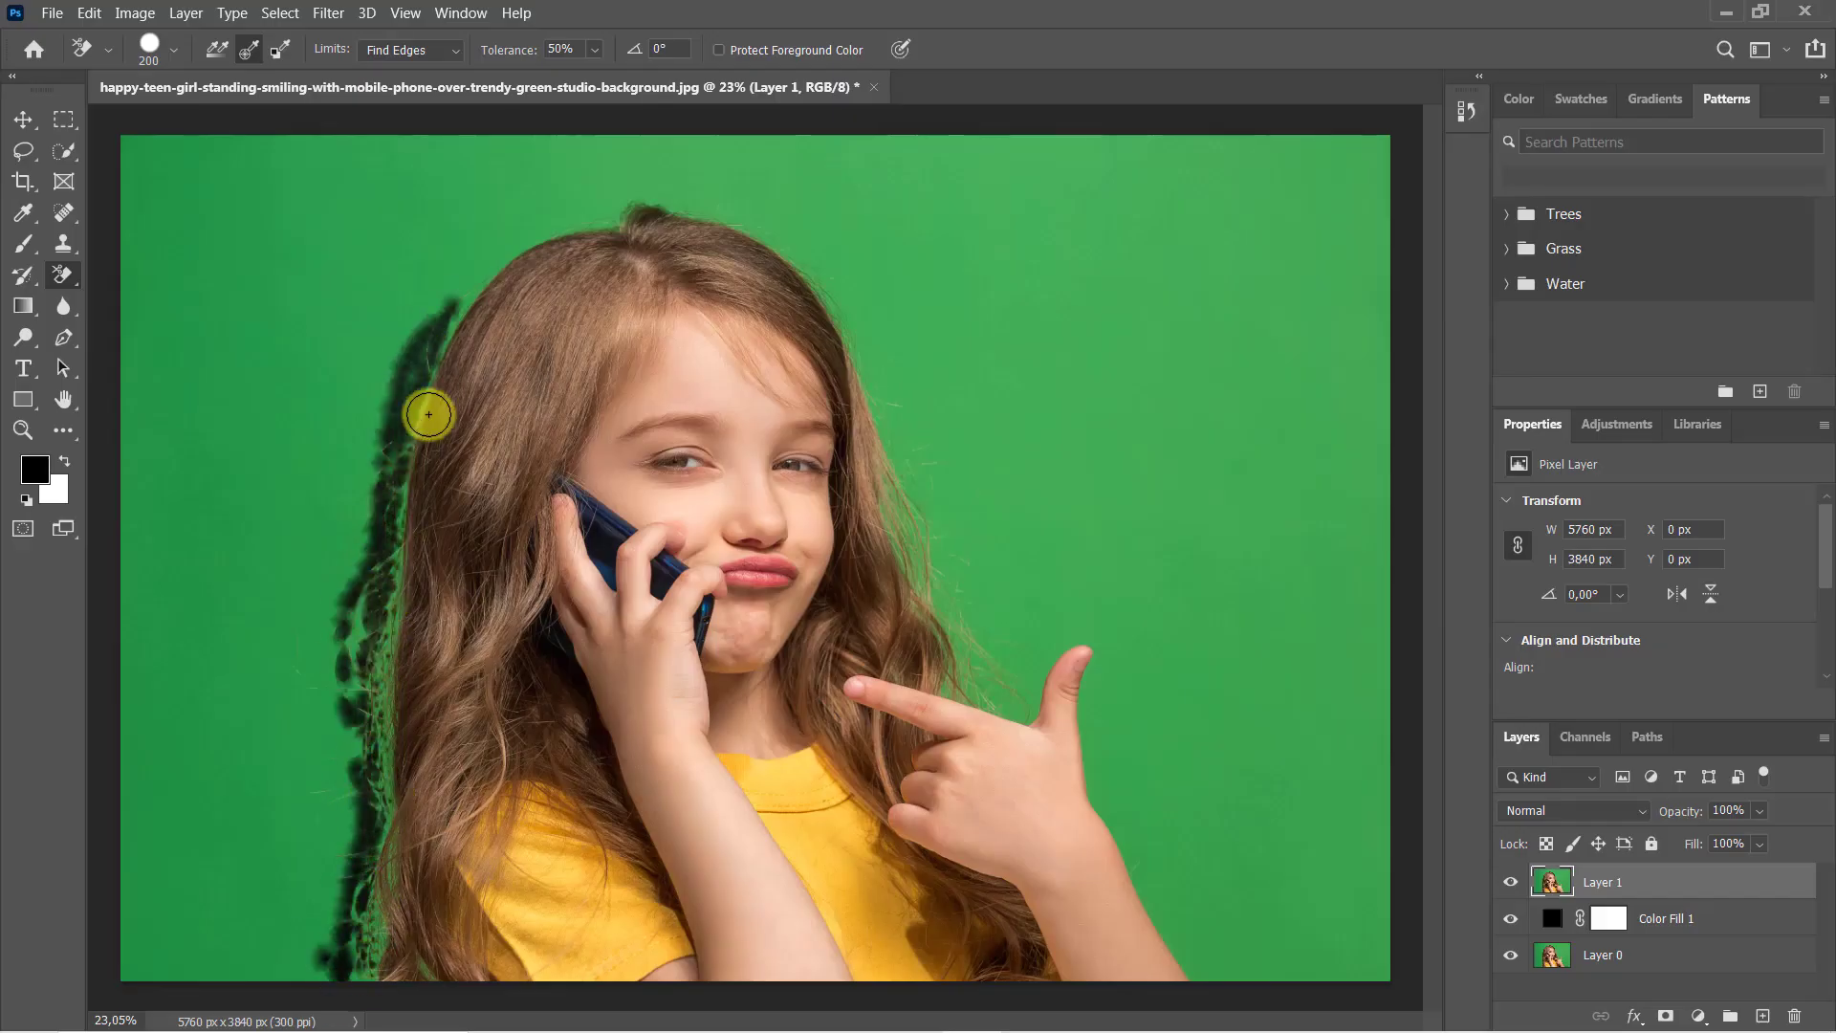
mouse_move(429, 414)
left_mouse_down()
mouse_move(523, 236)
mouse_move(702, 207)
mouse_move(622, 195)
mouse_move(842, 310)
mouse_move(732, 209)
mouse_move(974, 589)
mouse_move(962, 638)
left_mouse_up()
mouse_move(937, 529)
left_mouse_down()
mouse_move(1077, 709)
mouse_move(1176, 955)
mouse_move(1093, 654)
left_mouse_up()
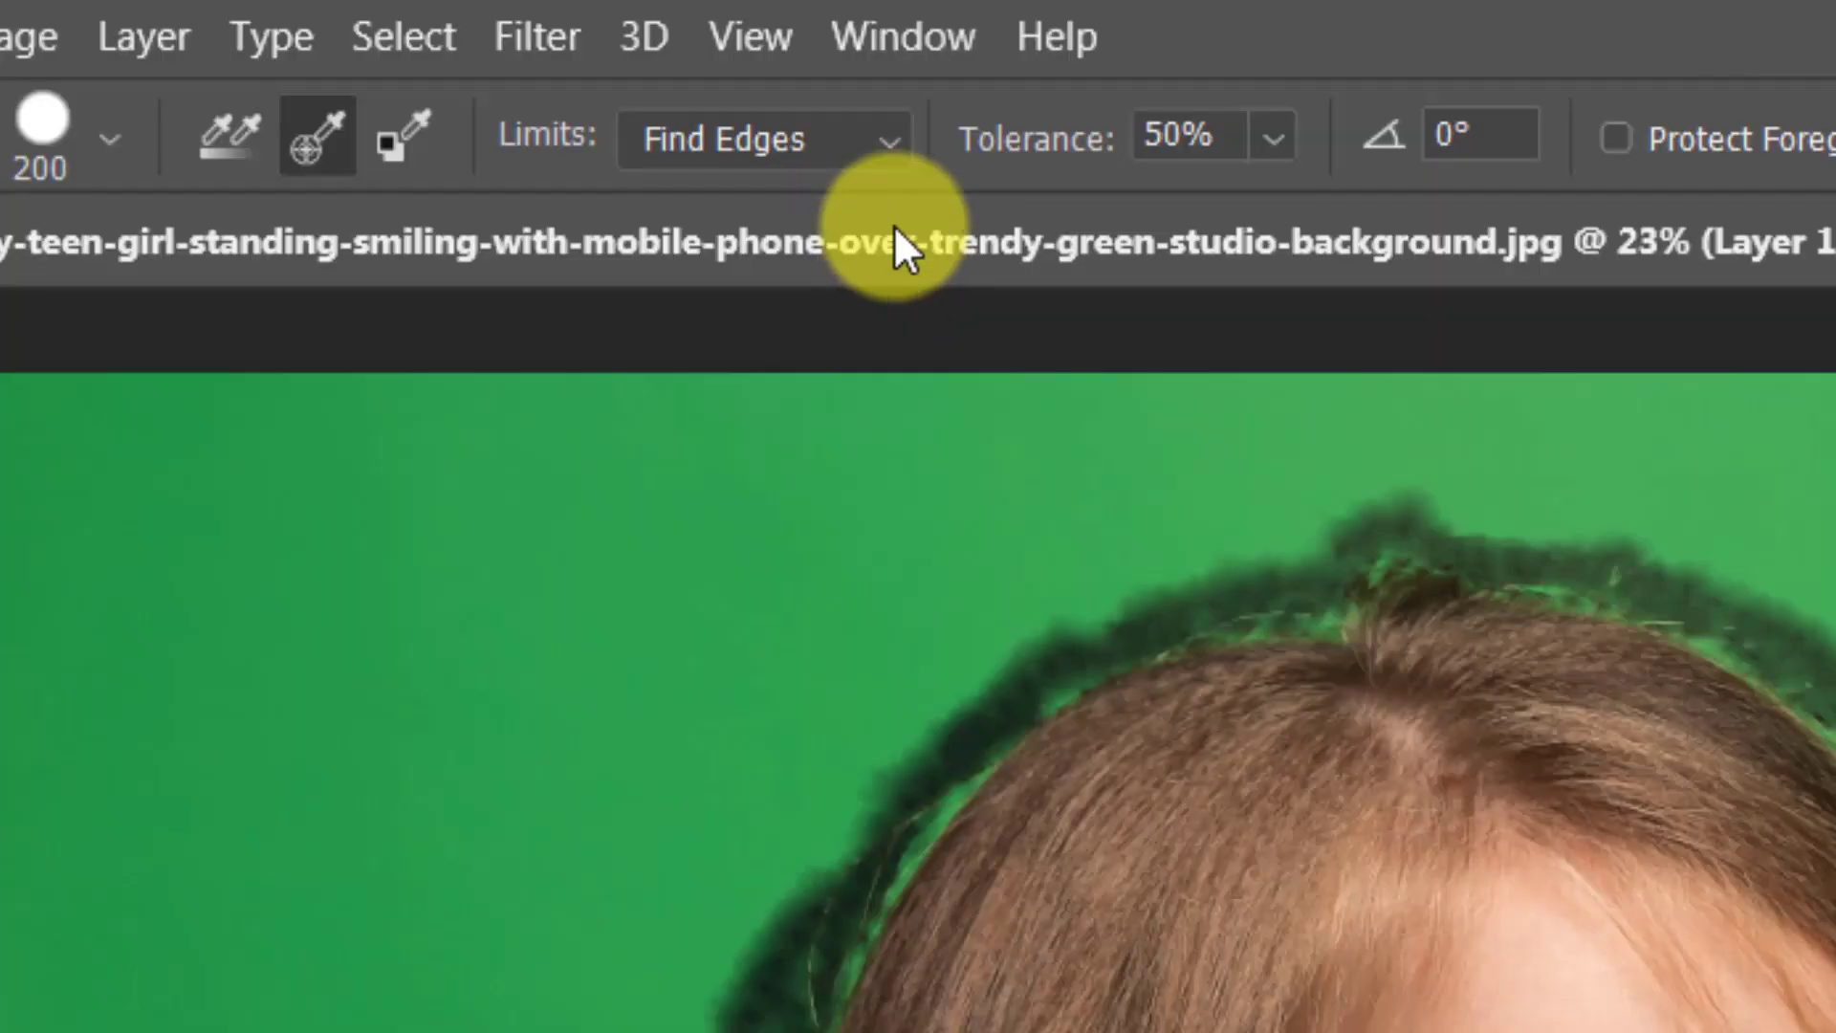
Step: Set the Background Eraser's Limits to Discontiguous and erase a wider band of green around the girl on Layer 1
left_click(455, 51)
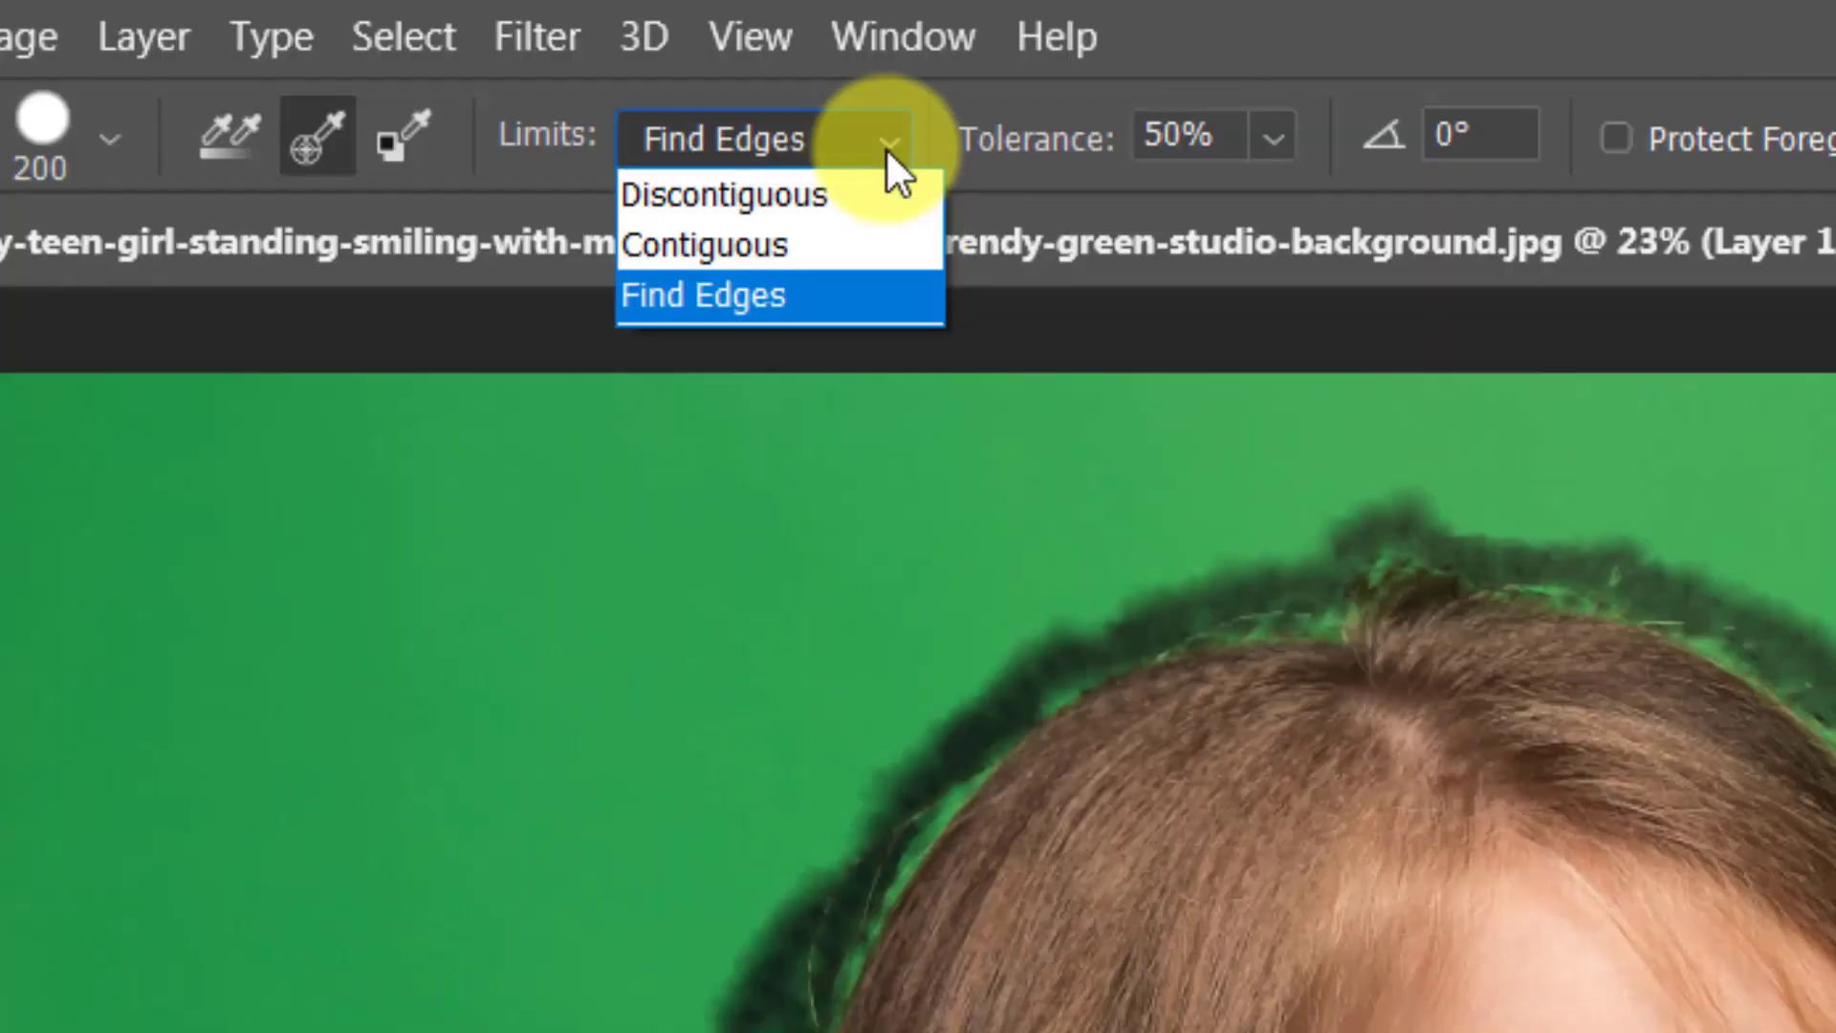
left_click(833, 194)
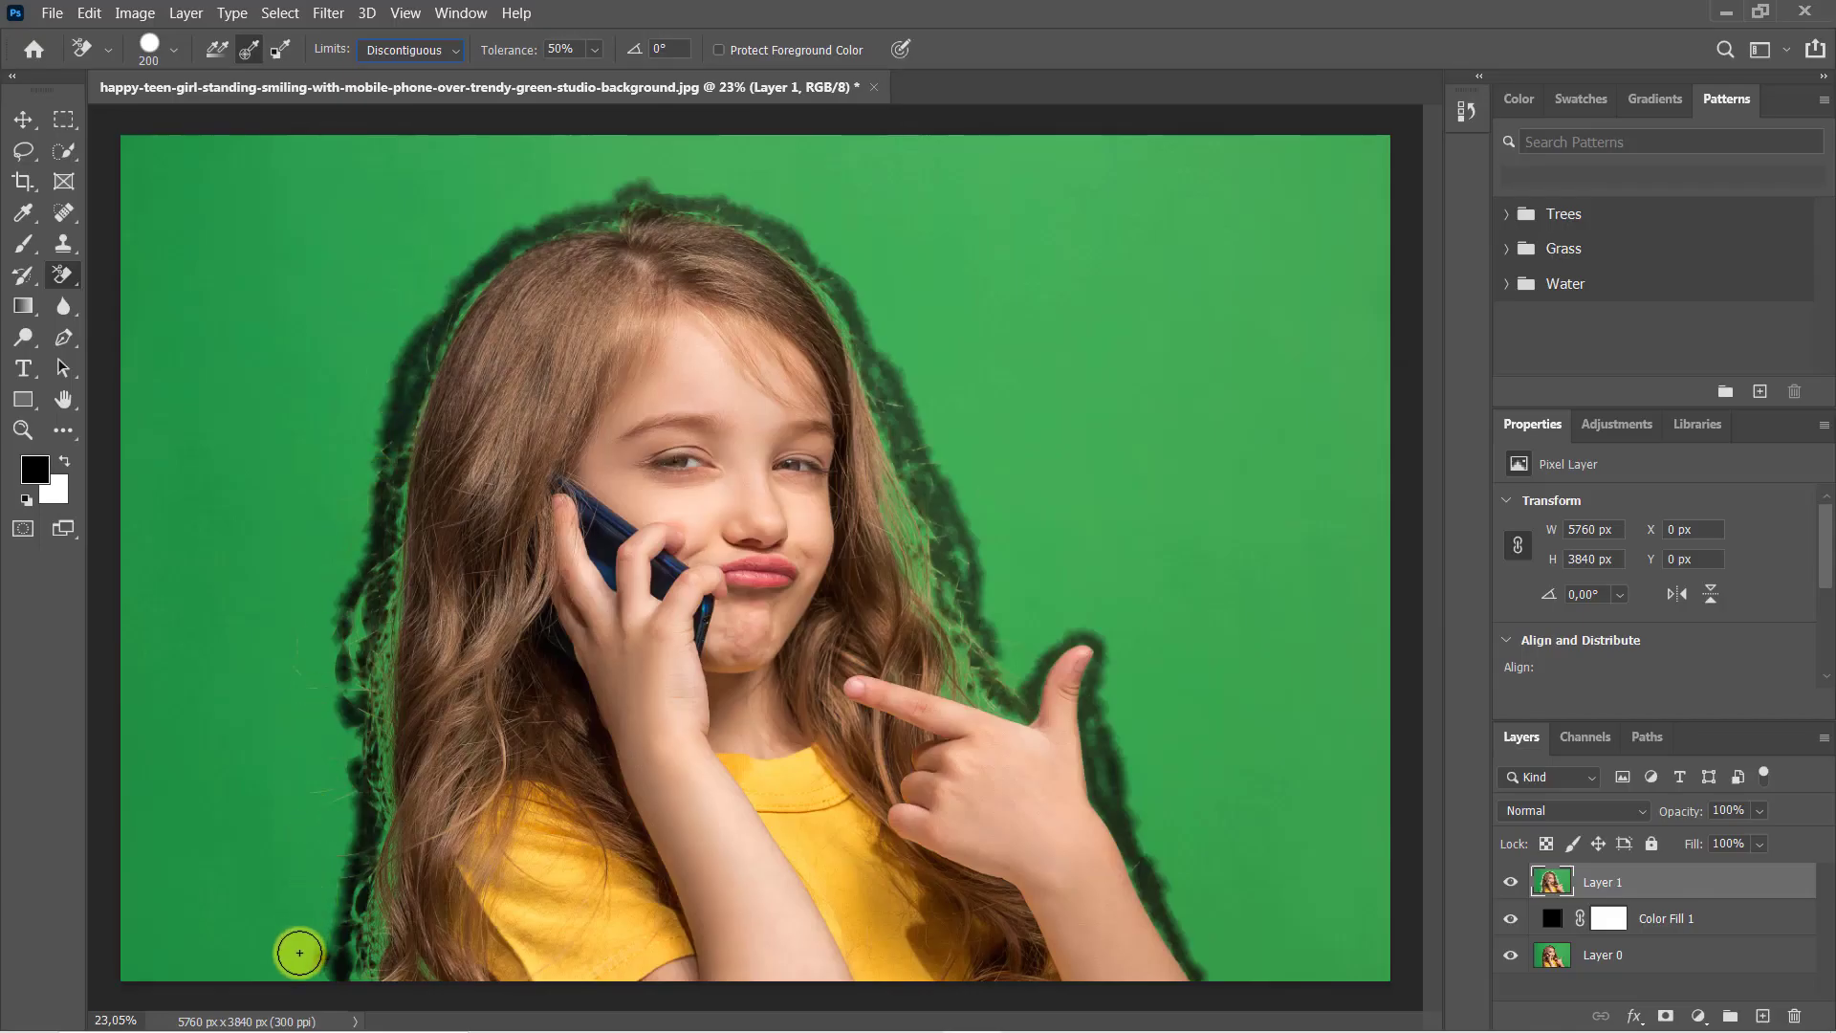
left_click_drag(294, 965, 377, 956)
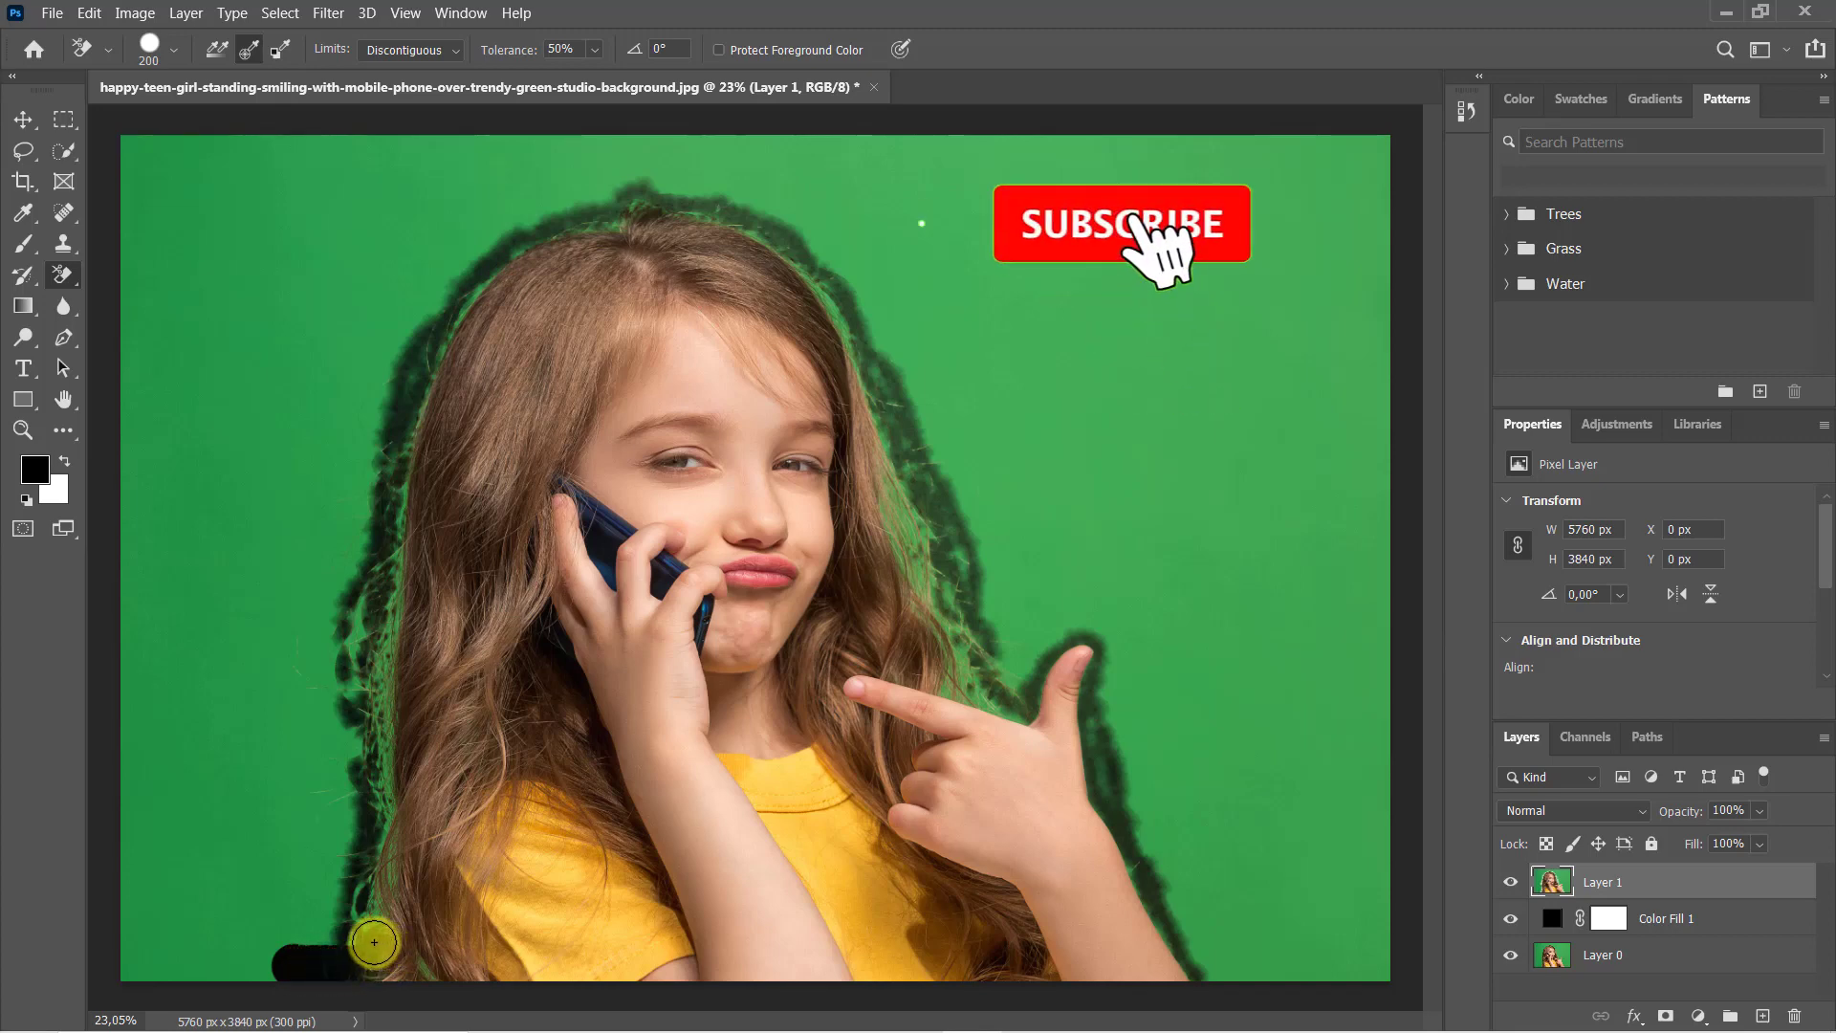
mouse_move(366, 884)
left_mouse_down()
mouse_move(385, 553)
mouse_move(424, 356)
mouse_move(395, 387)
mouse_move(312, 971)
mouse_move(327, 633)
mouse_move(366, 378)
mouse_move(503, 238)
mouse_move(618, 216)
mouse_move(641, 184)
mouse_move(761, 234)
mouse_move(872, 365)
mouse_move(687, 179)
mouse_move(903, 549)
mouse_move(878, 331)
mouse_move(942, 616)
mouse_move(1005, 667)
mouse_move(1044, 657)
mouse_move(1218, 978)
mouse_move(1075, 597)
mouse_move(735, 175)
mouse_move(385, 264)
mouse_move(304, 566)
mouse_move(276, 947)
left_mouse_up()
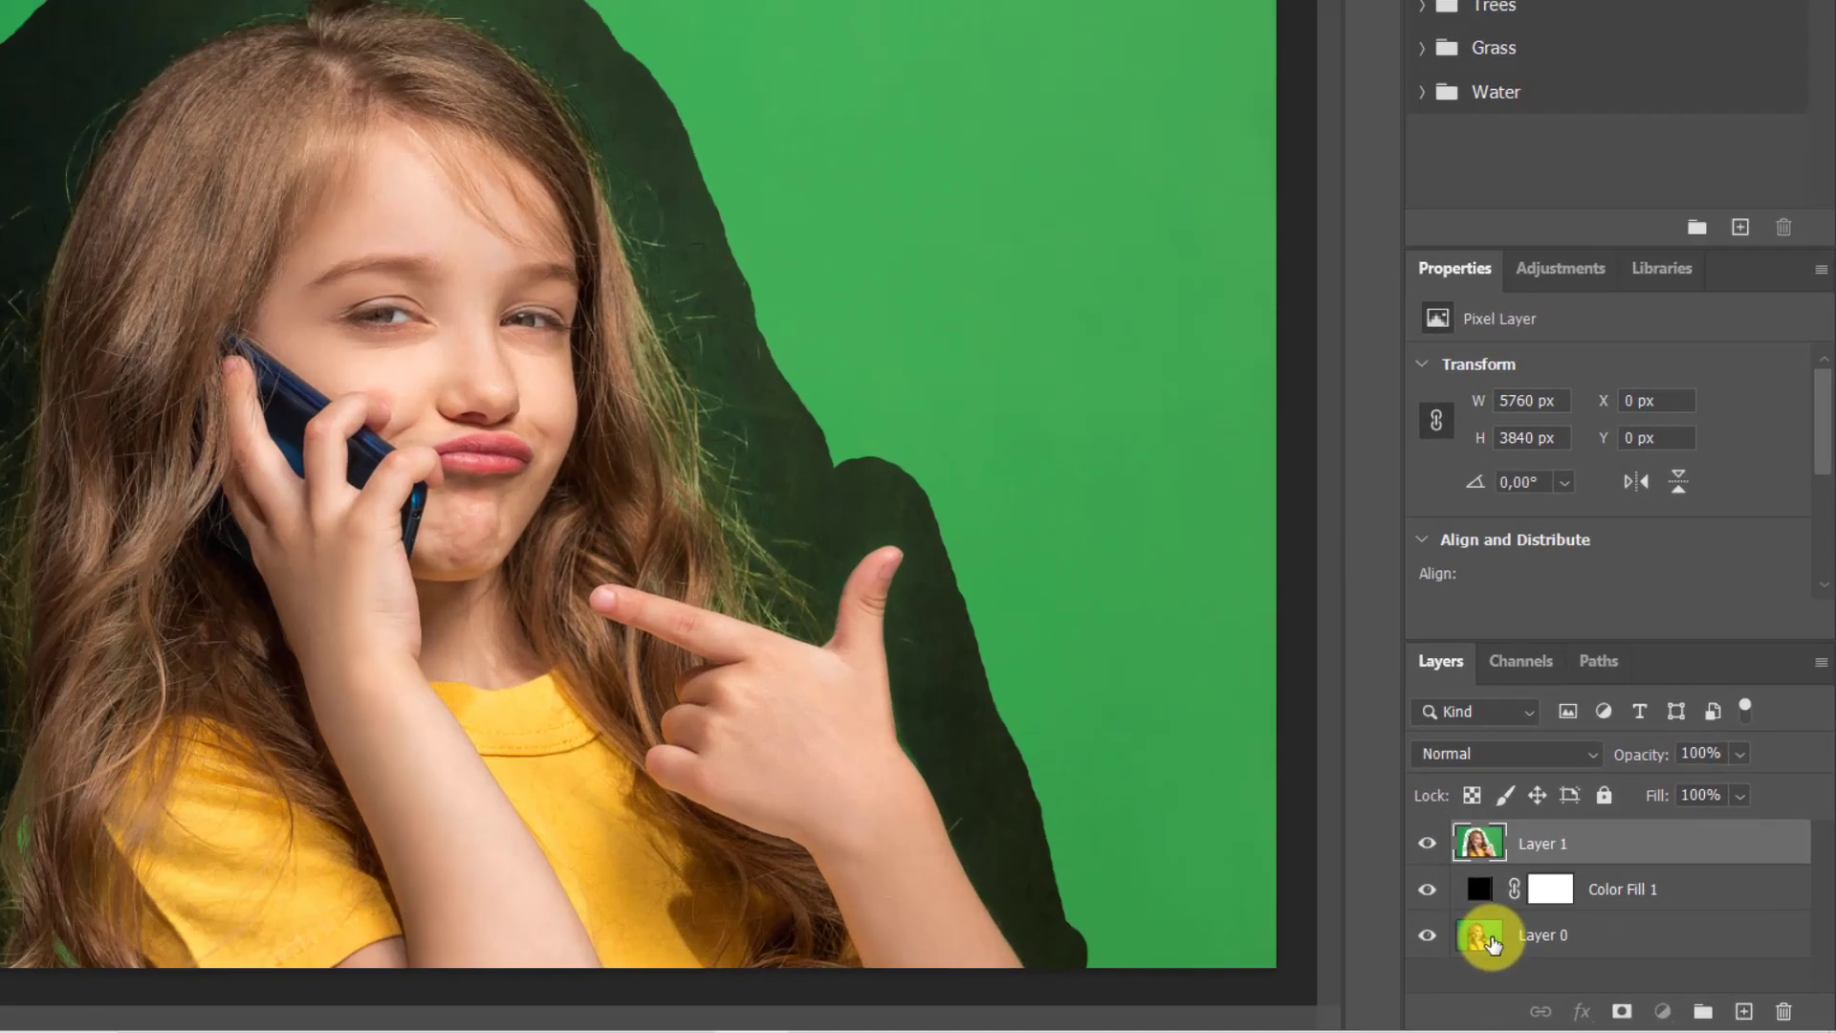
Step: Duplicate Layer 0 and place the copy between Layer 1 and the Color Fill 1 layer
left_click(1561, 961)
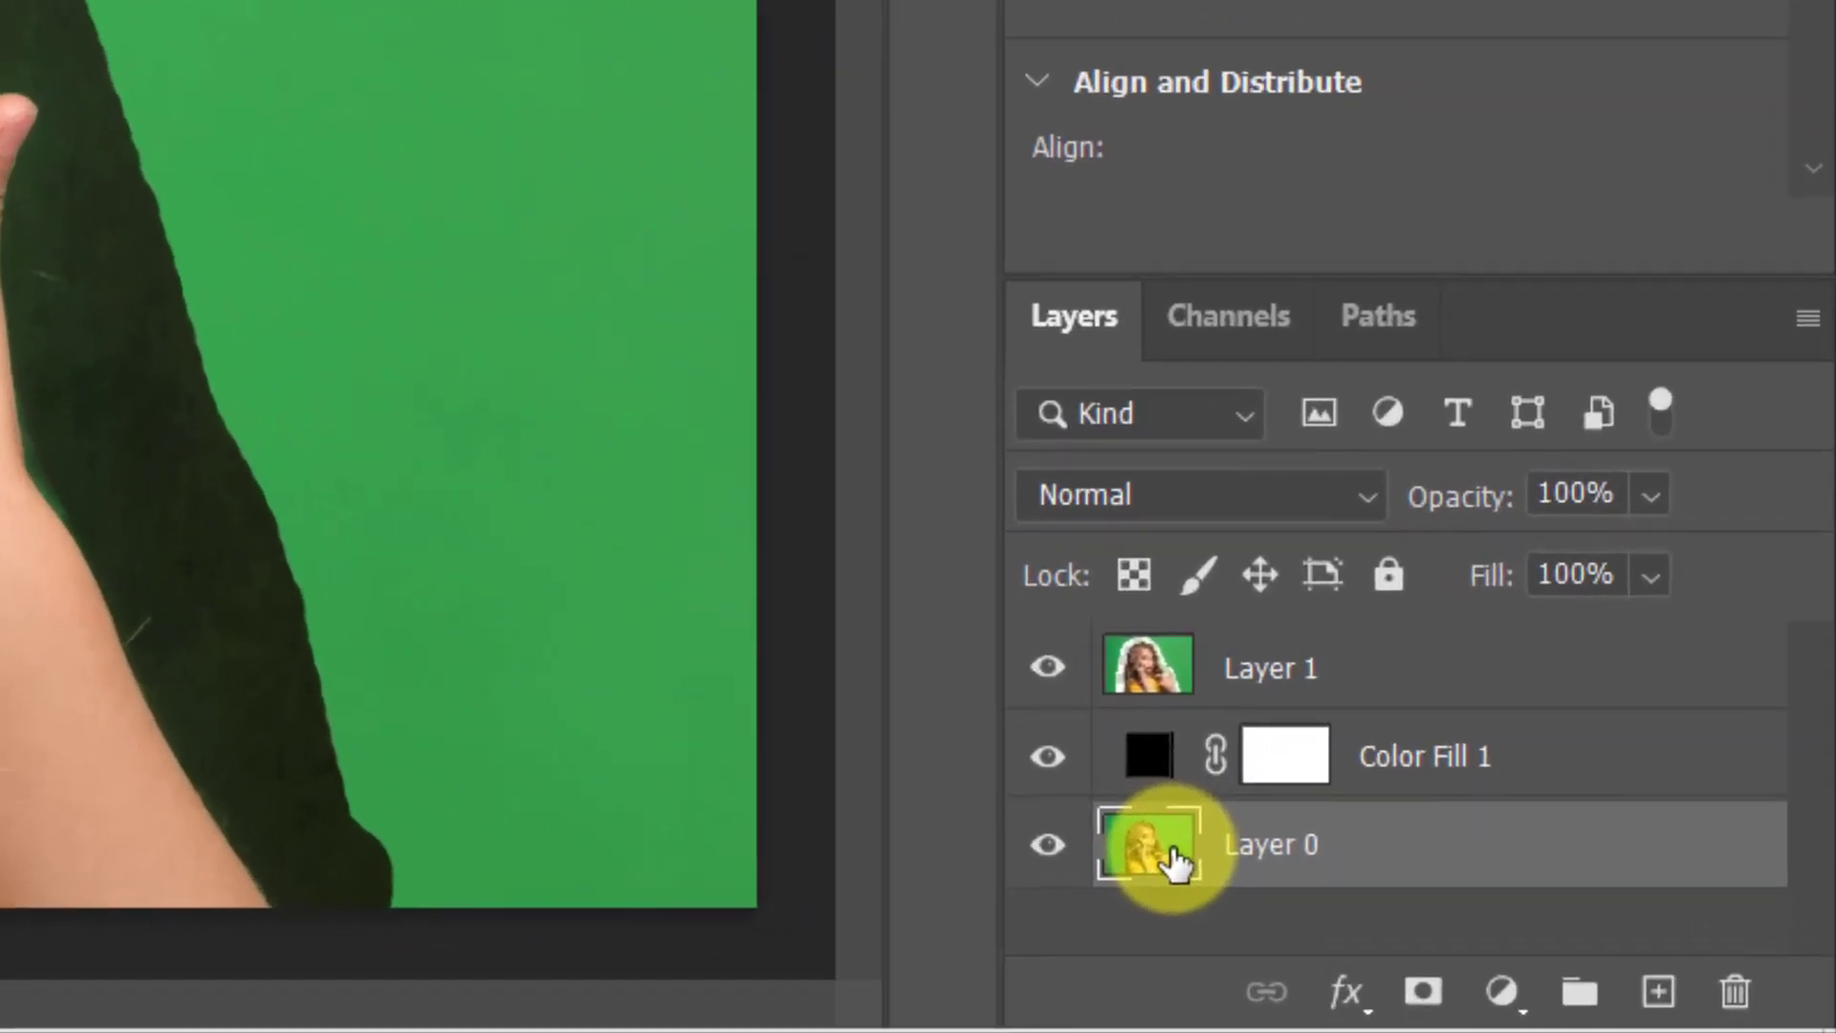
key("ctrl+j")
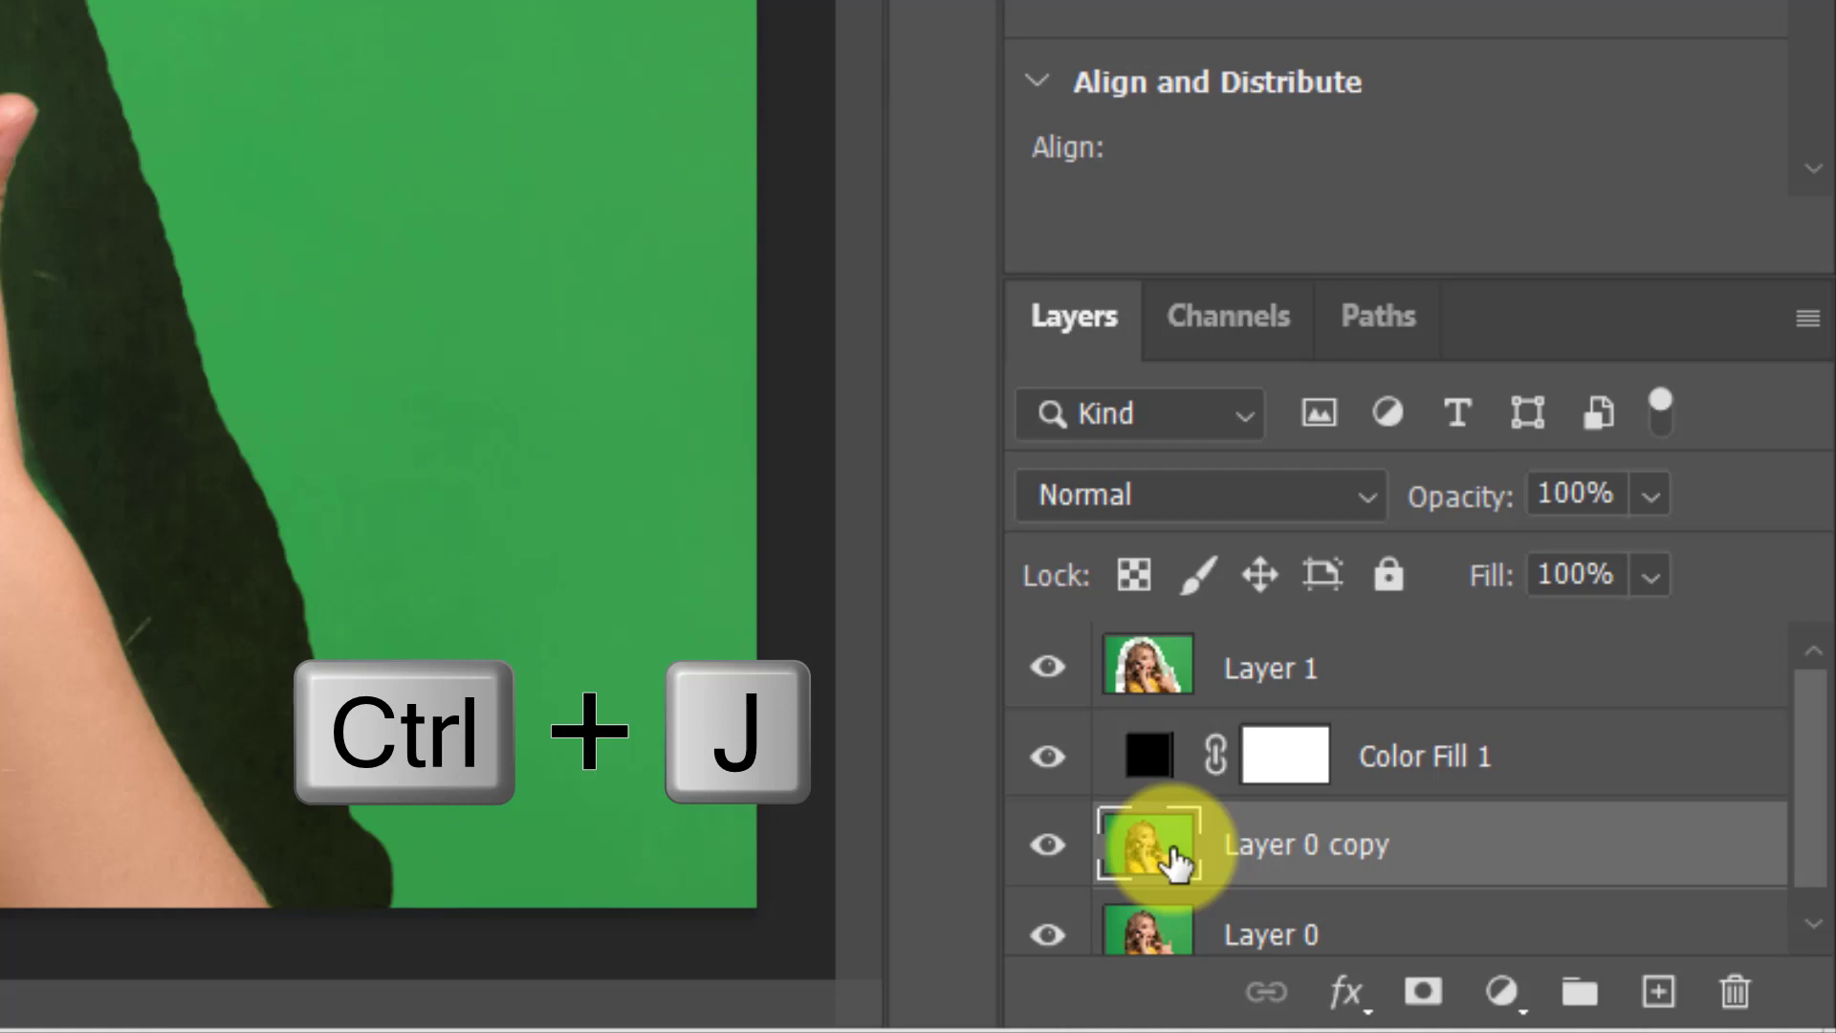
left_click_drag(1174, 861, 1167, 755)
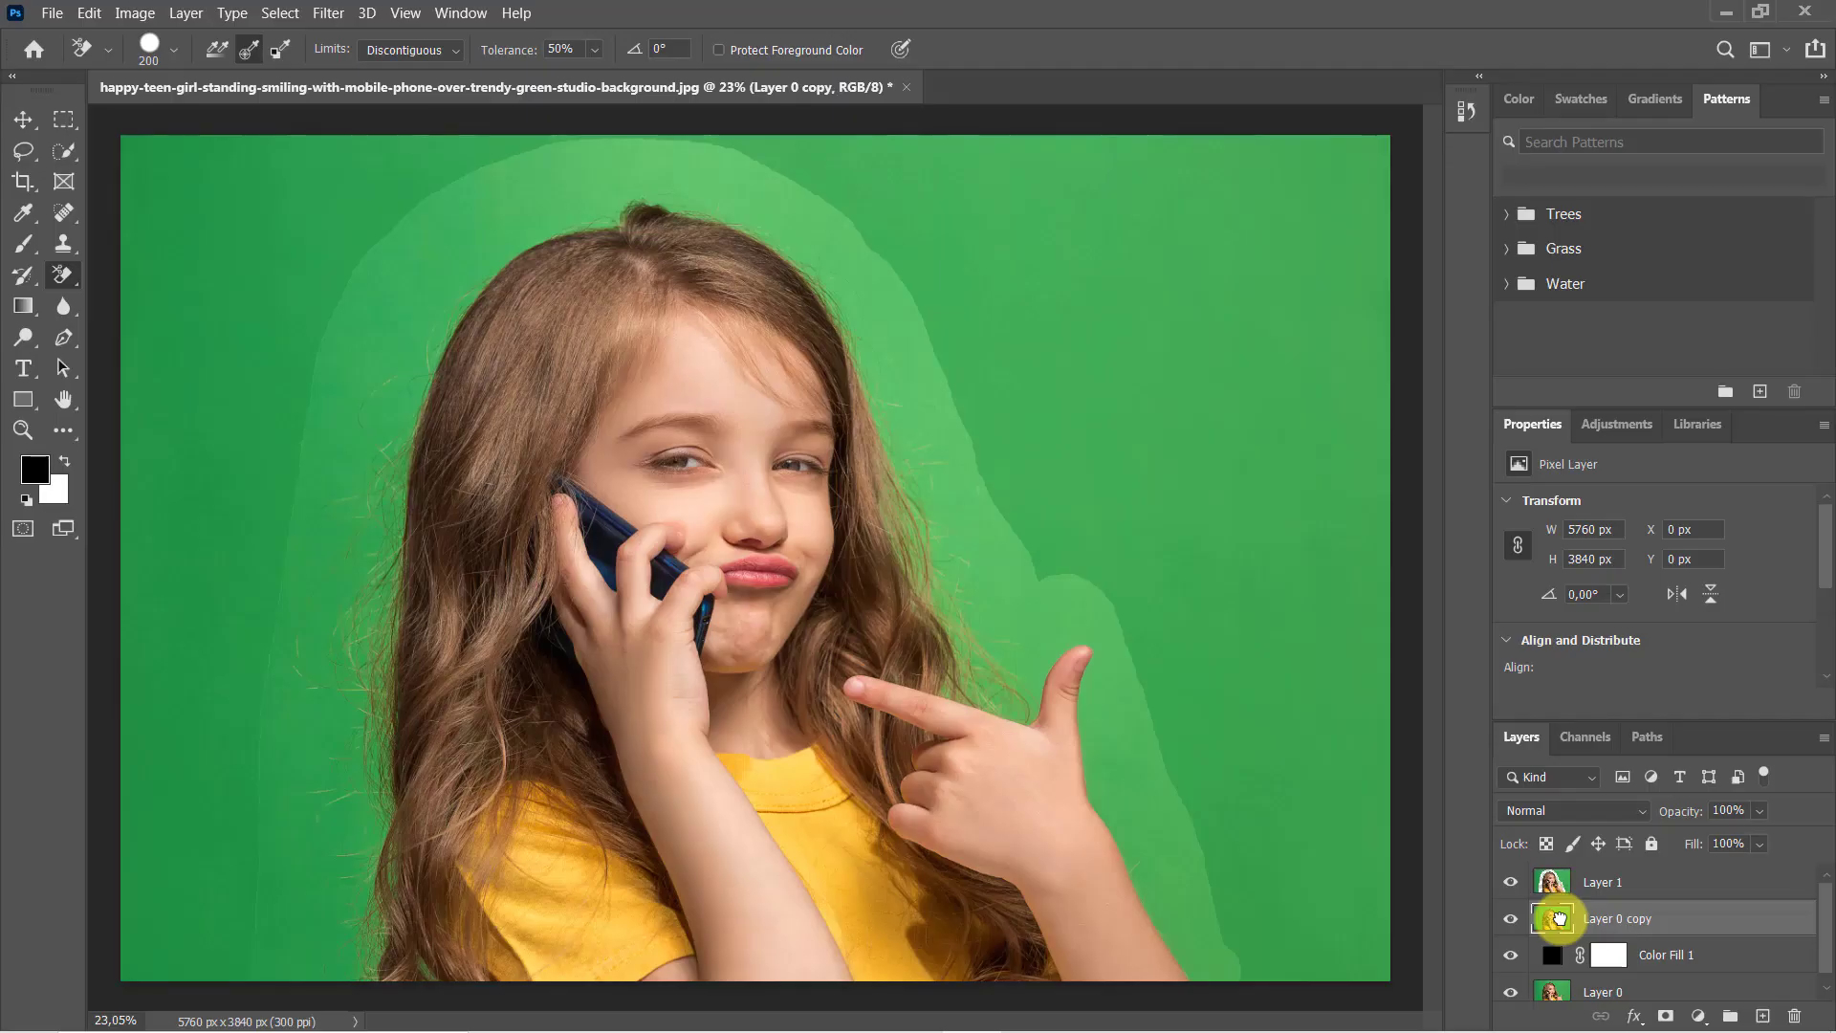
Step: Load Layer 1's pixels as a selection, delete Layer 1, and add a layer mask from the selection to Layer 0 copy
key("ctrl")
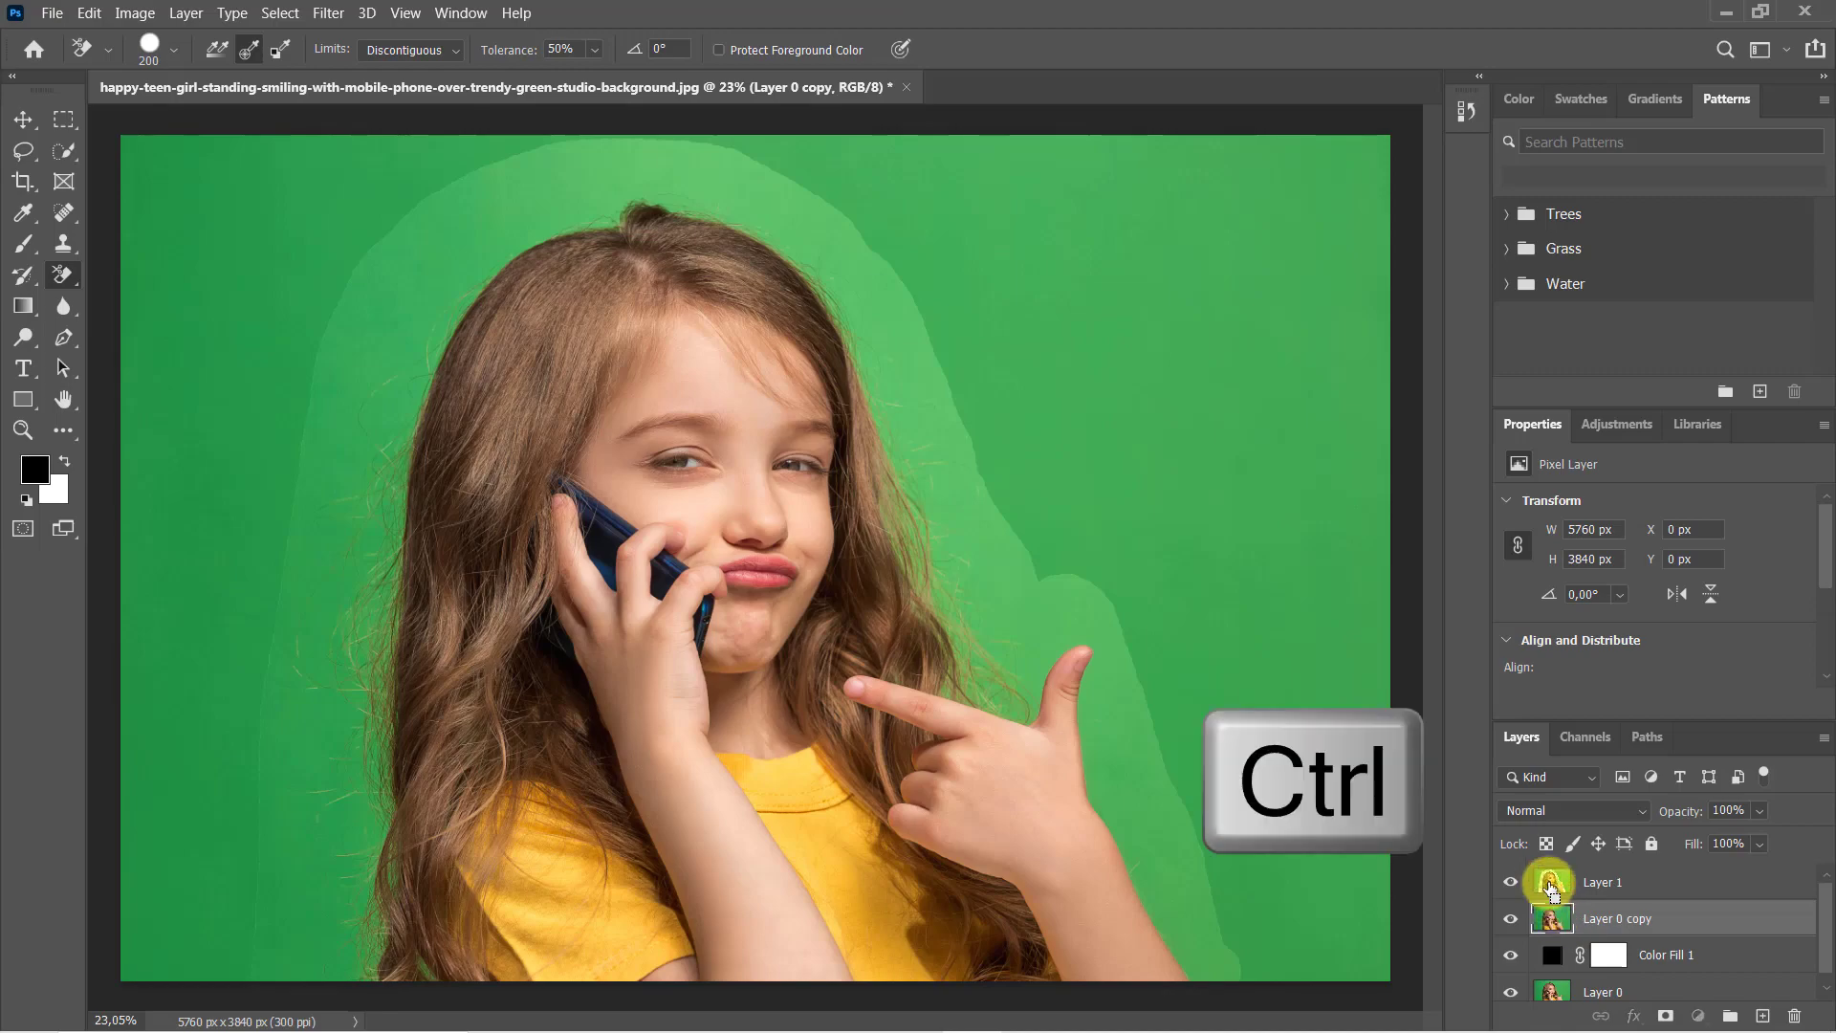
left_click(1551, 888, "ctrl")
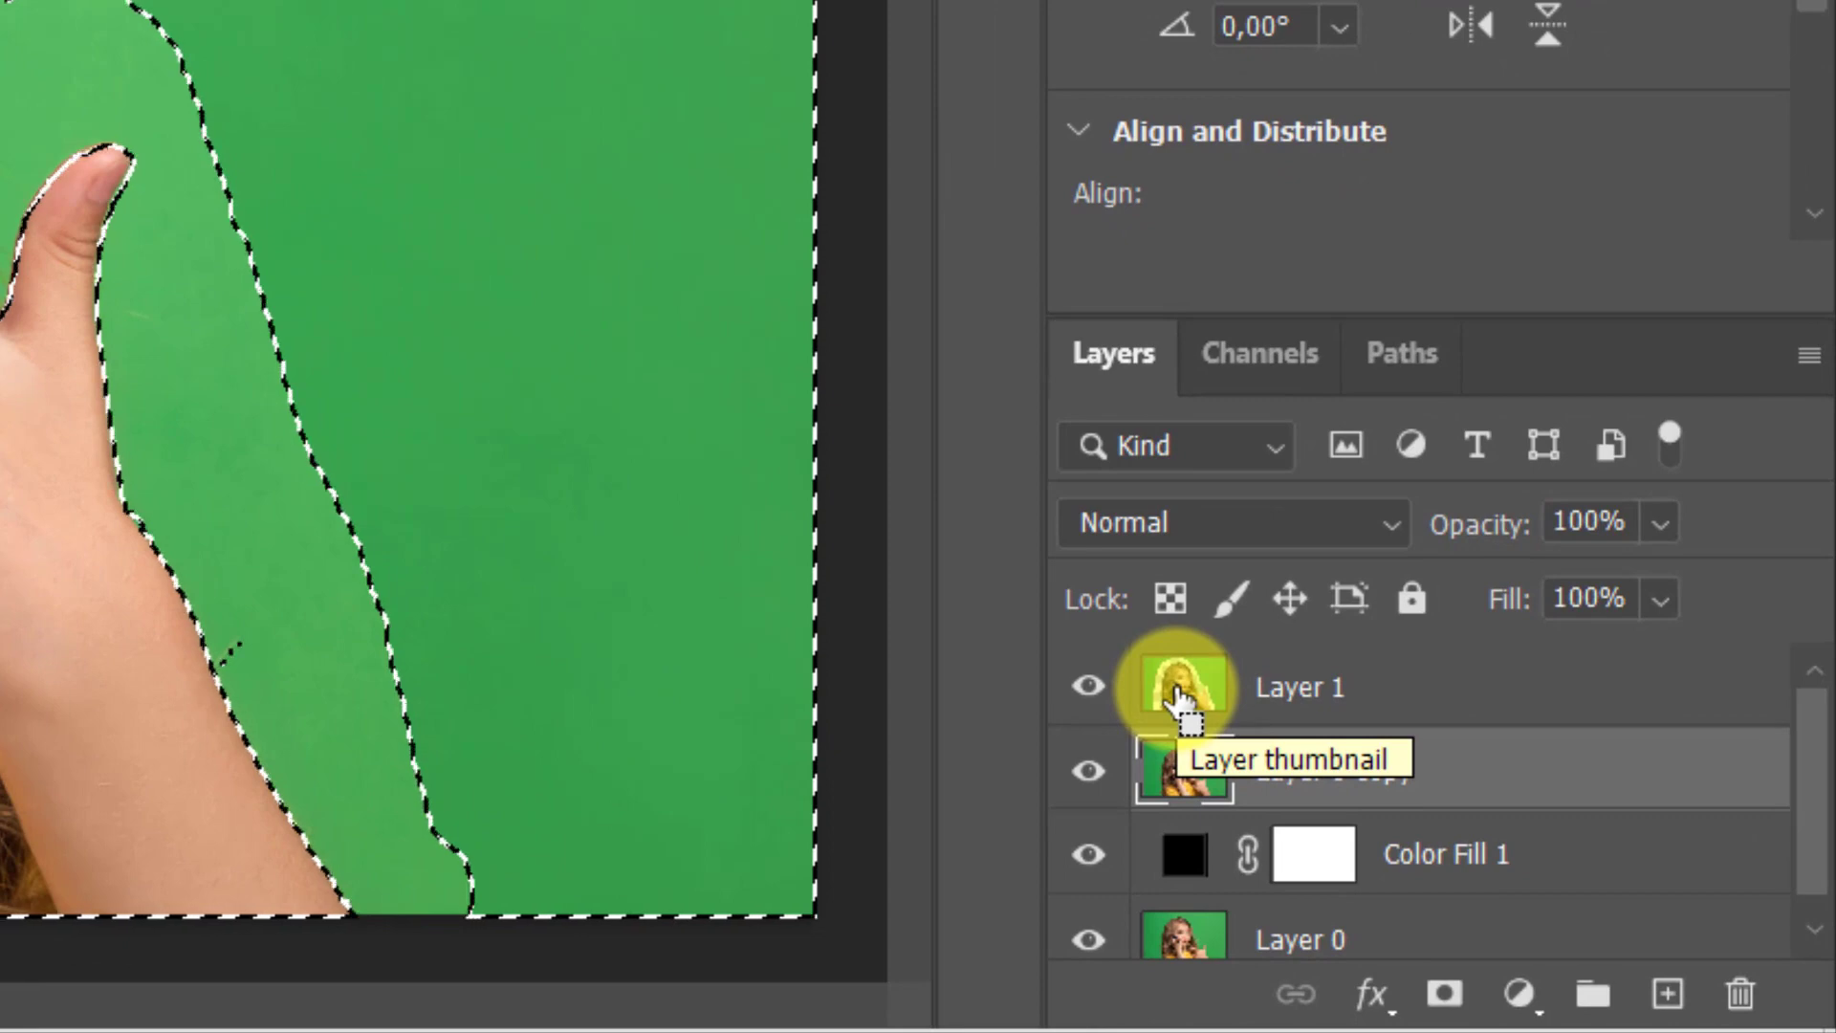
left_click_drag(1183, 698, 1742, 992)
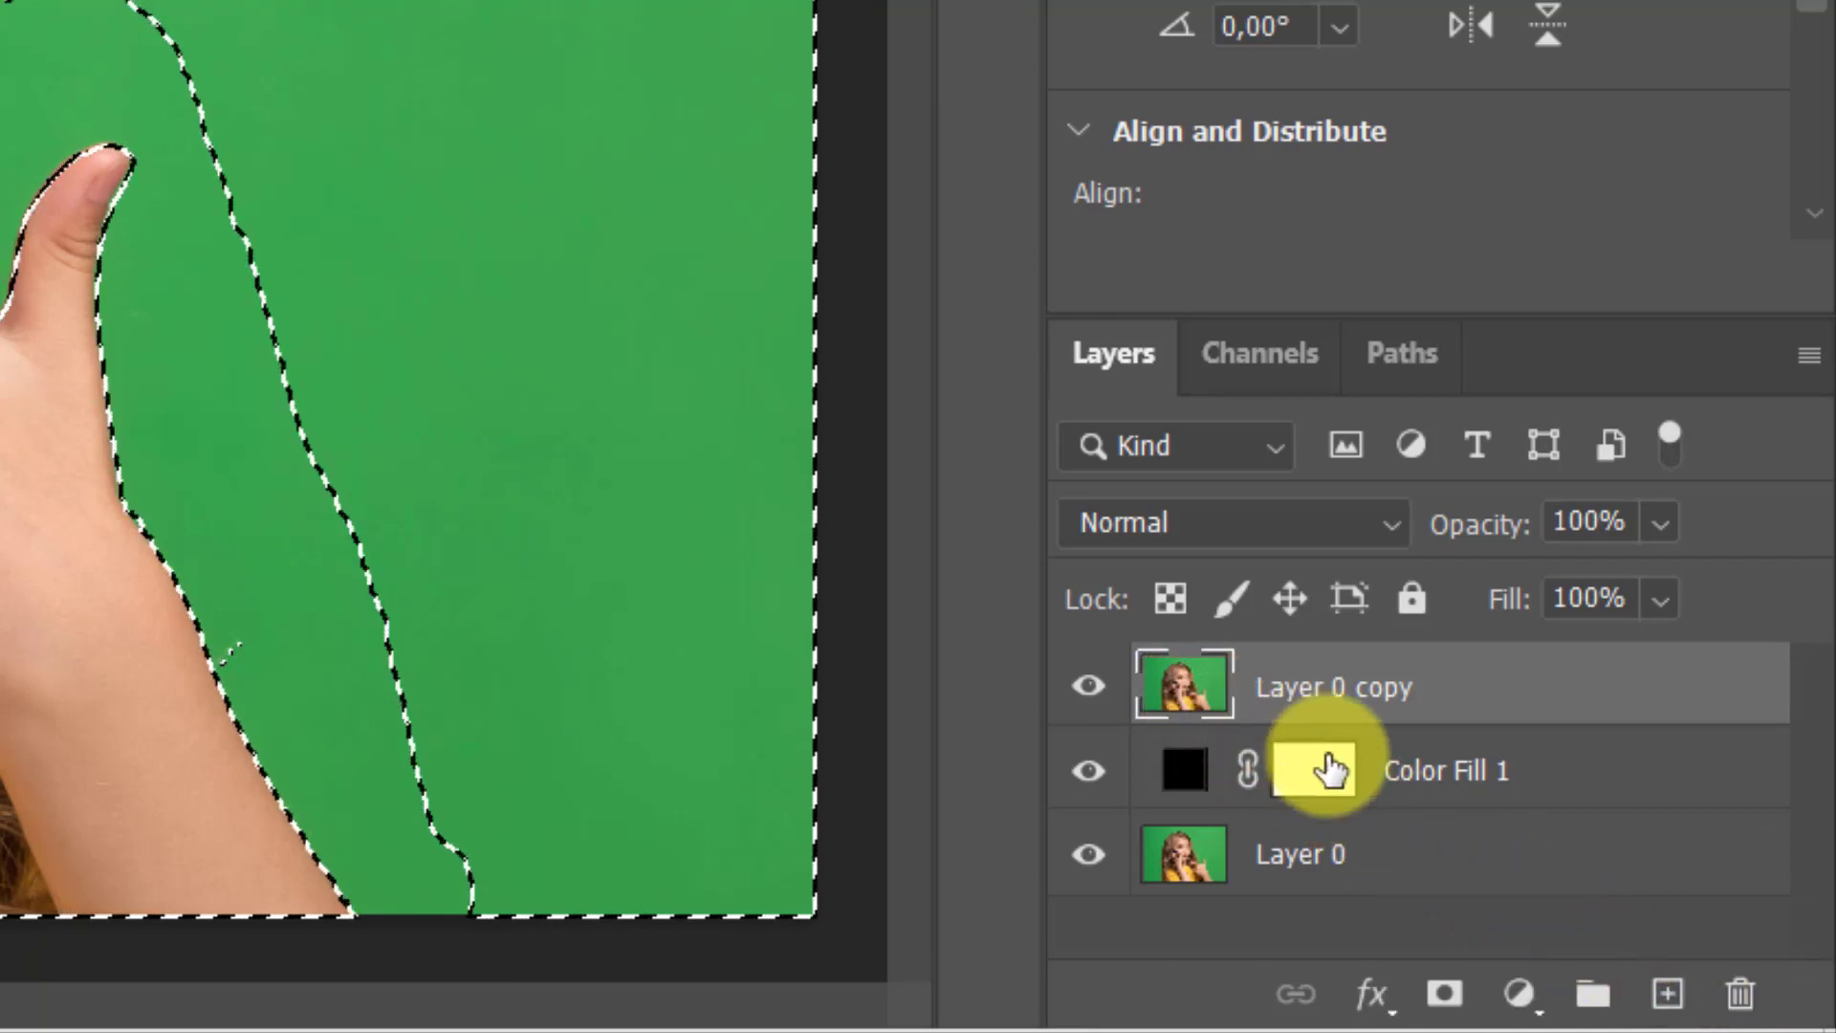
left_click(1439, 994)
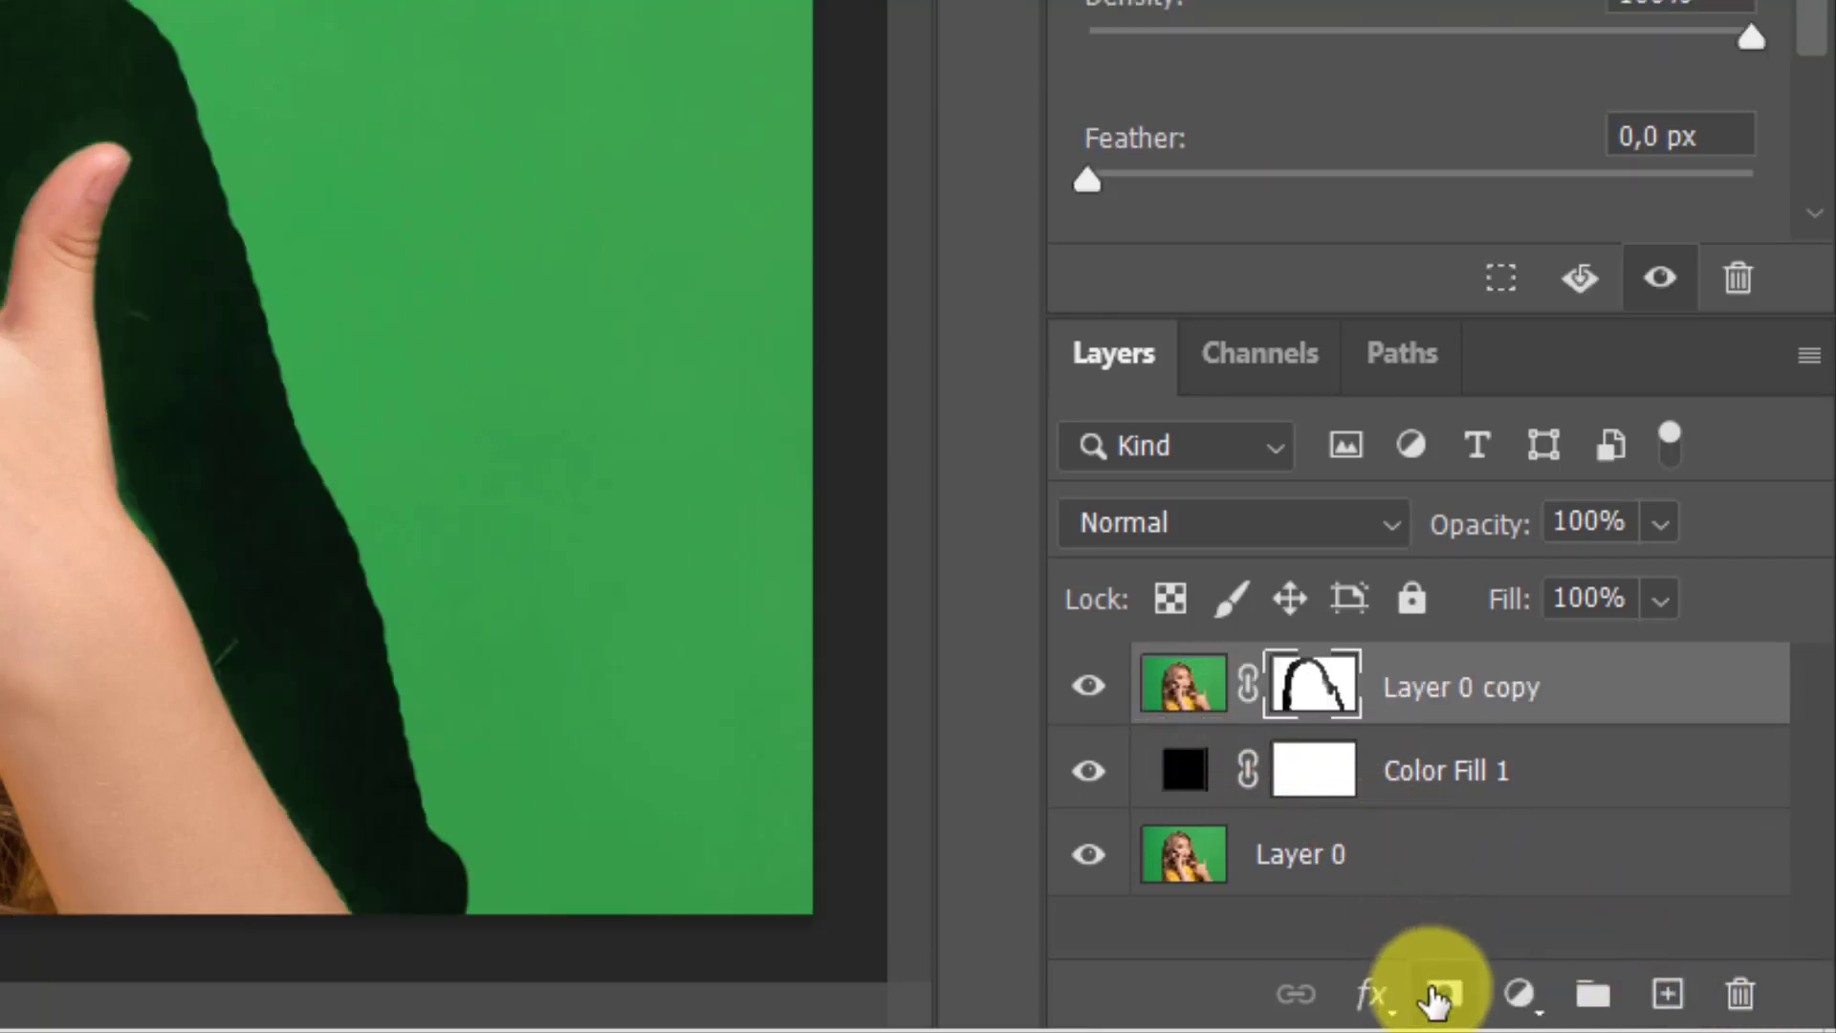
Step: Show only the mask of Layer 0 copy and paint the area outside the girl black with a 500 px soft brush
left_click(1339, 703, "alt")
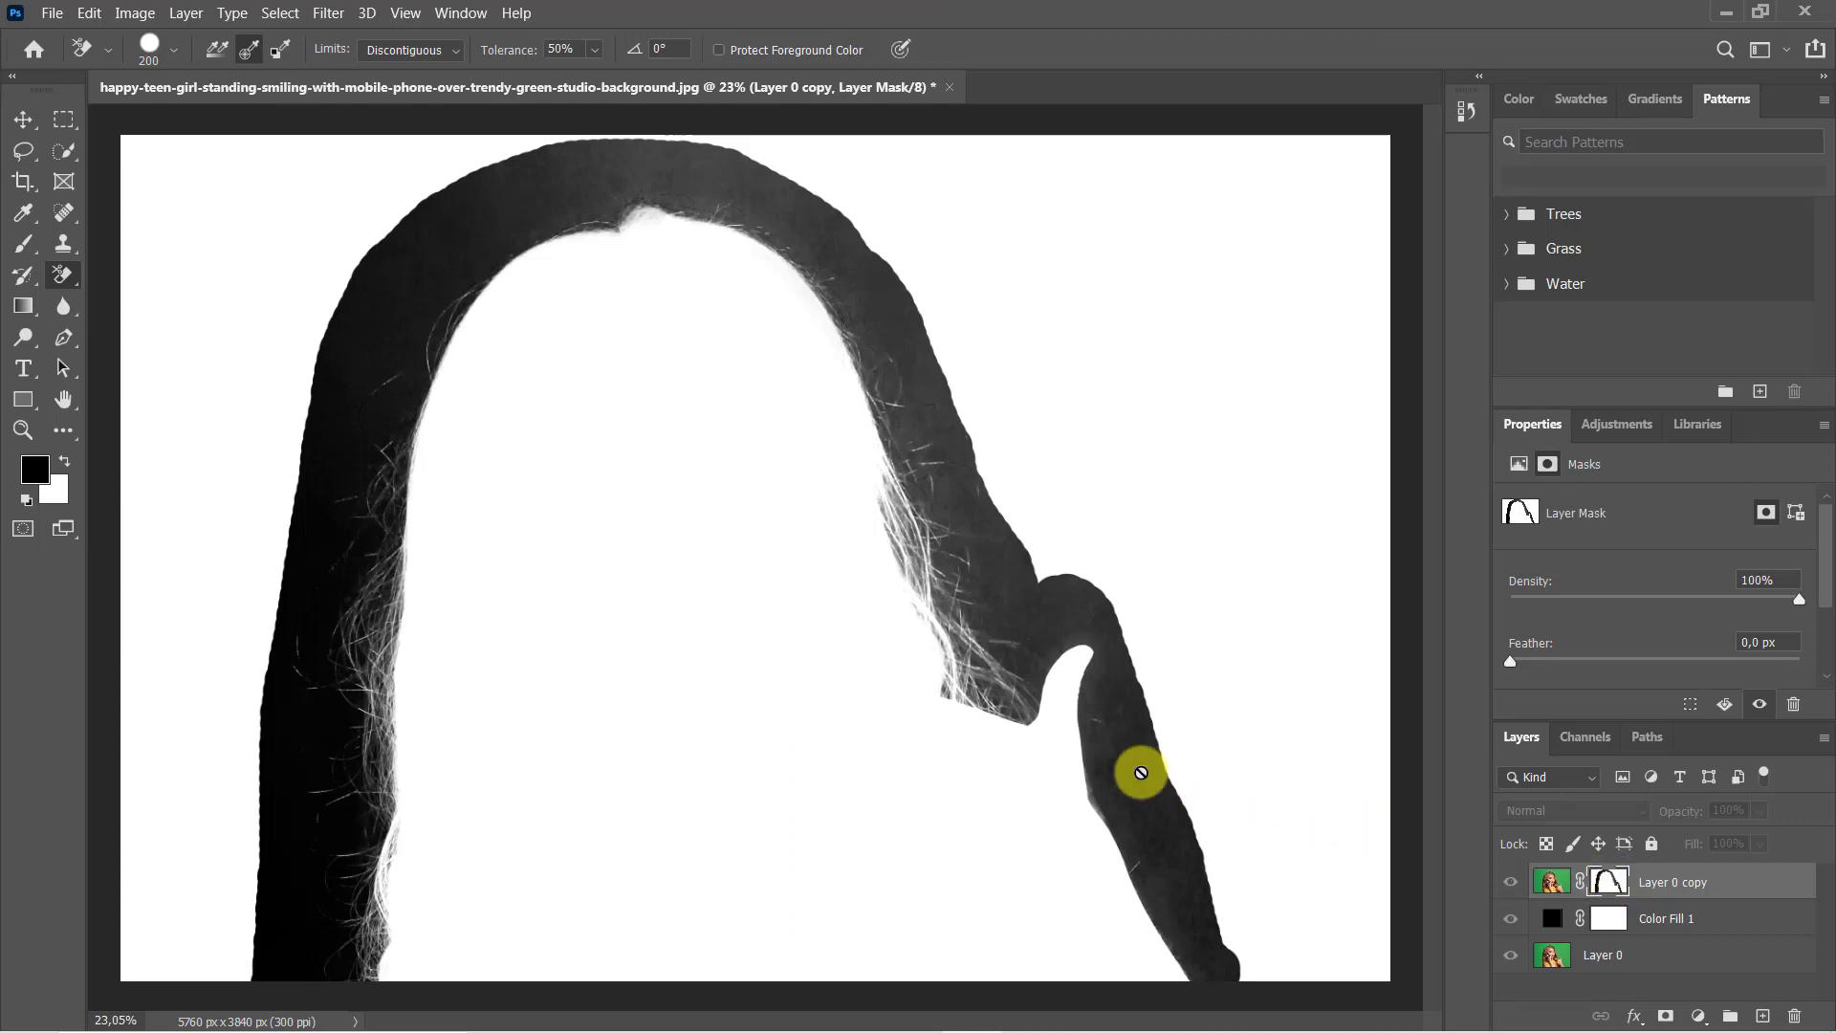
left_click(27, 248)
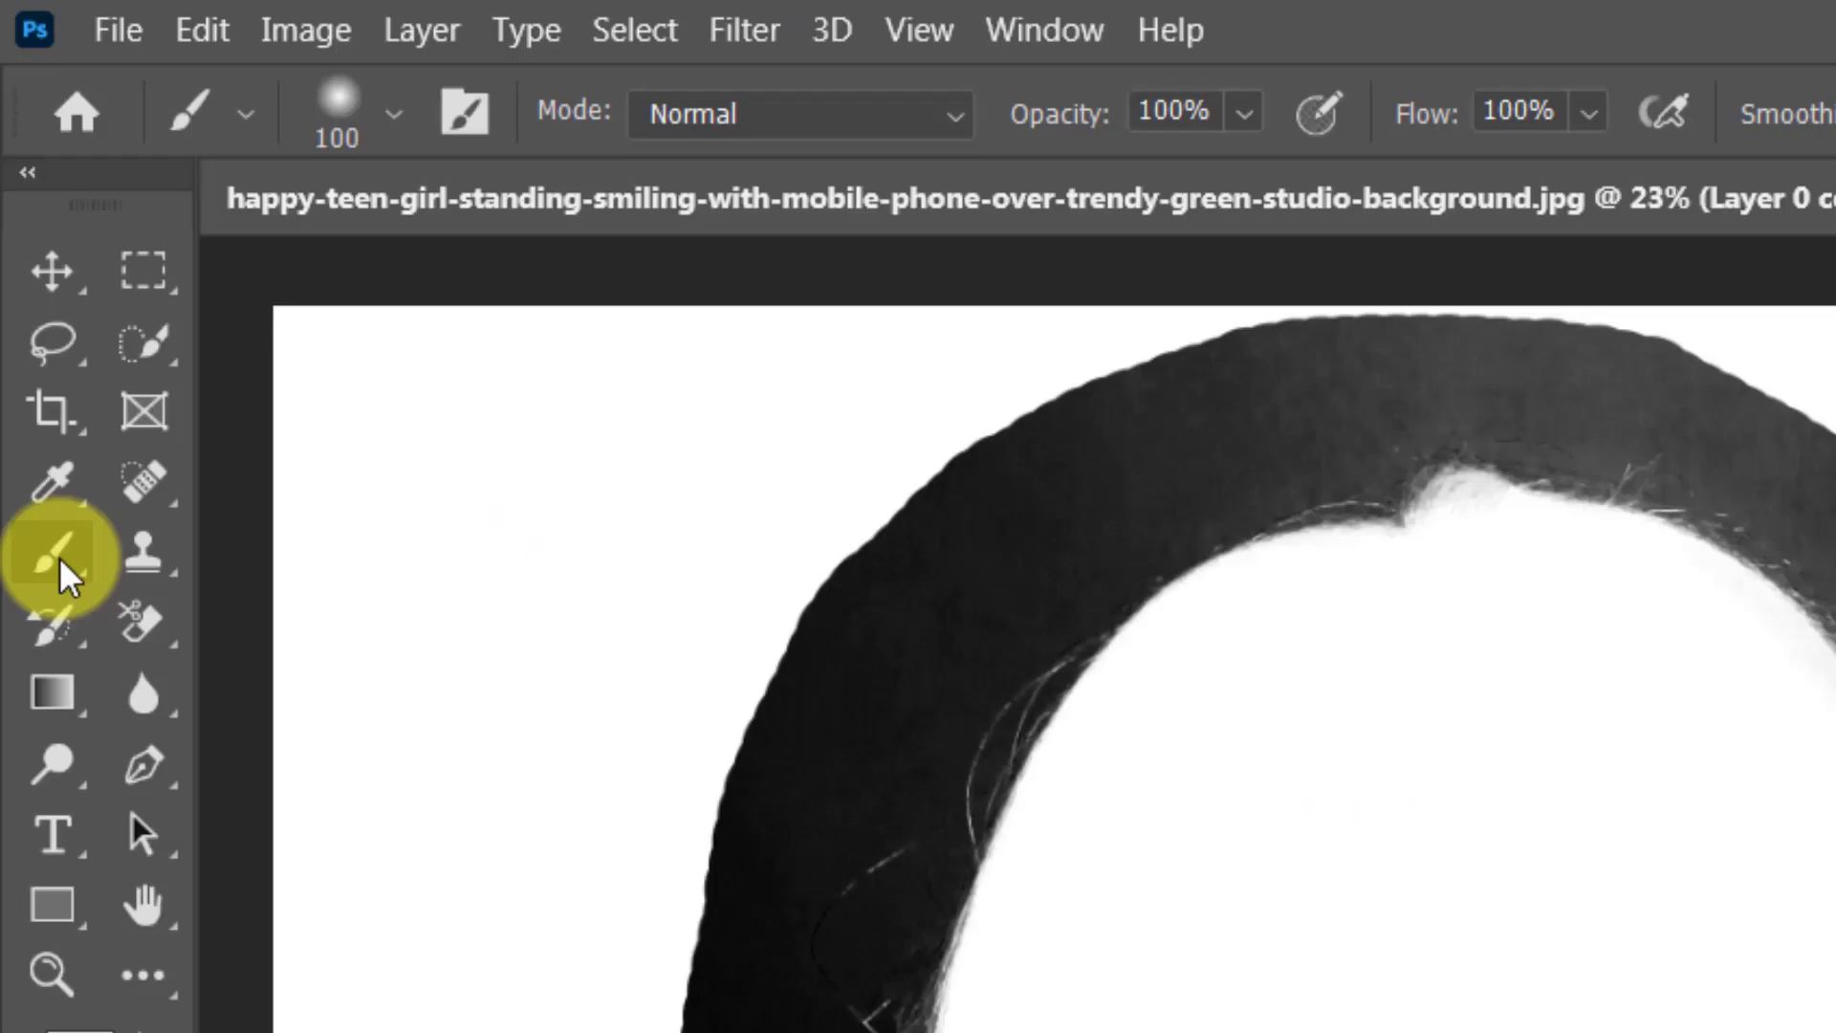
left_click(53, 247)
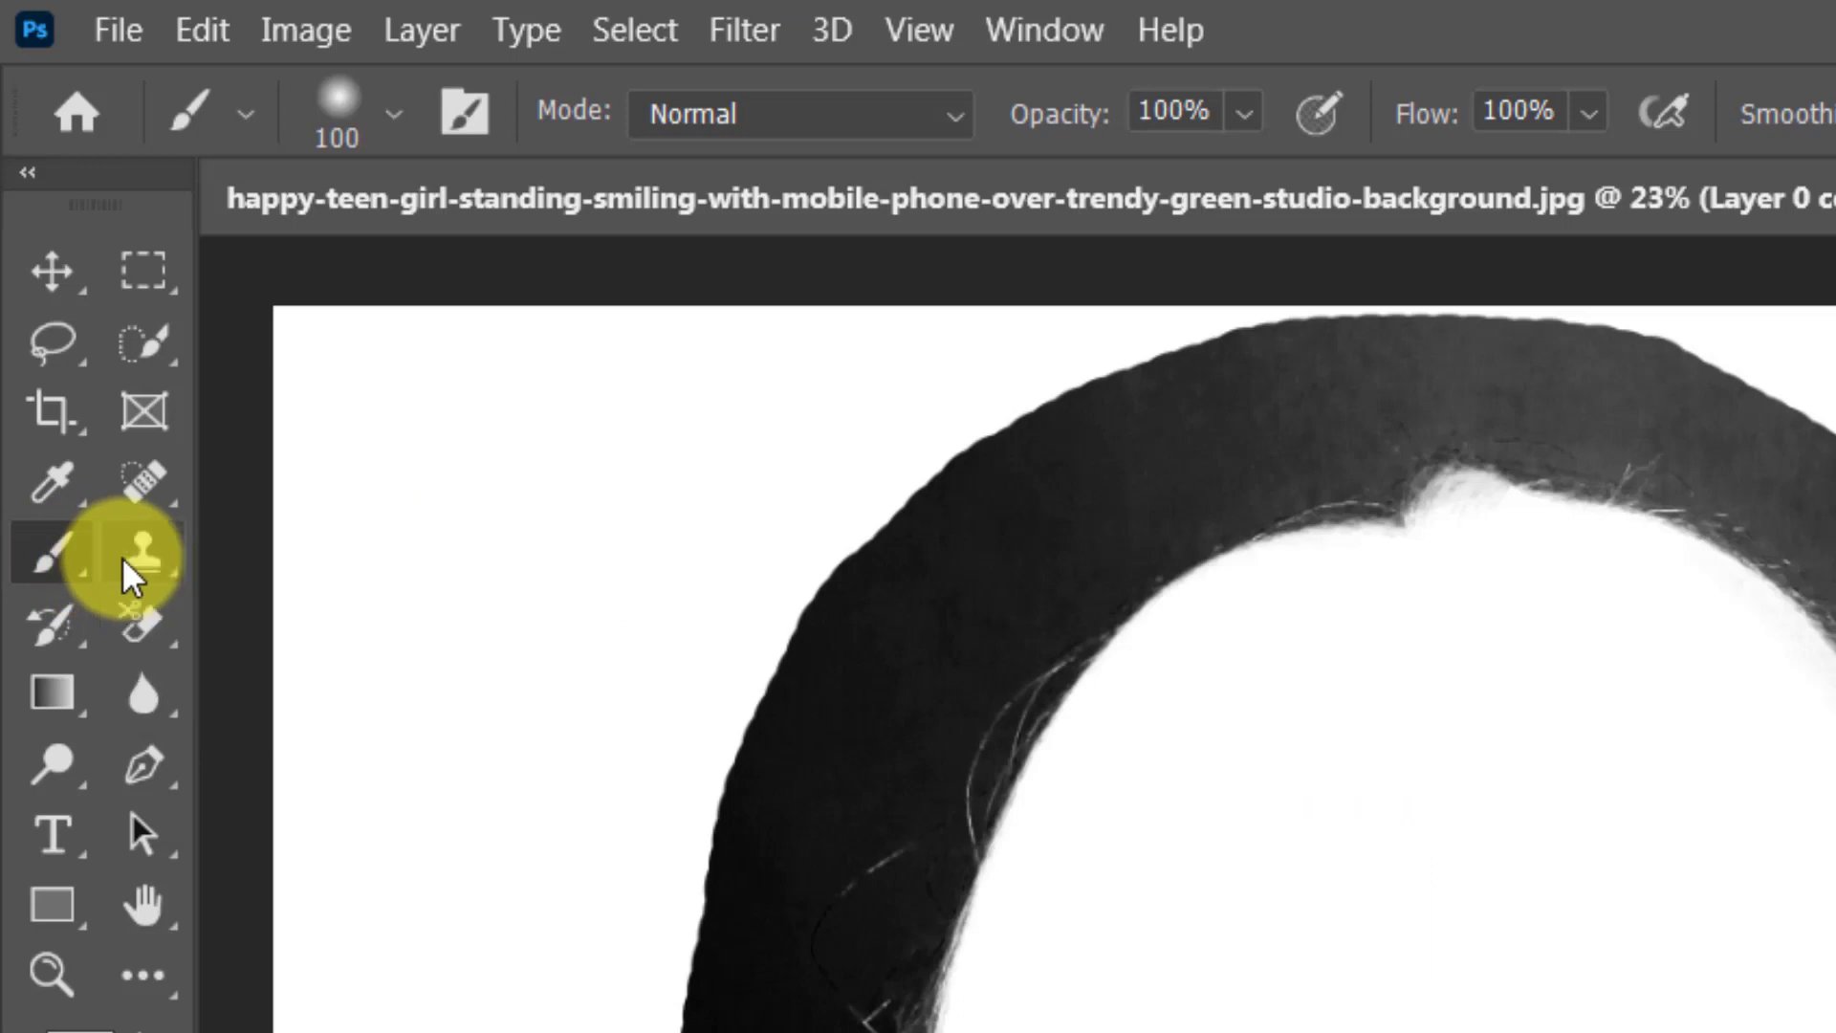
left_click(395, 124)
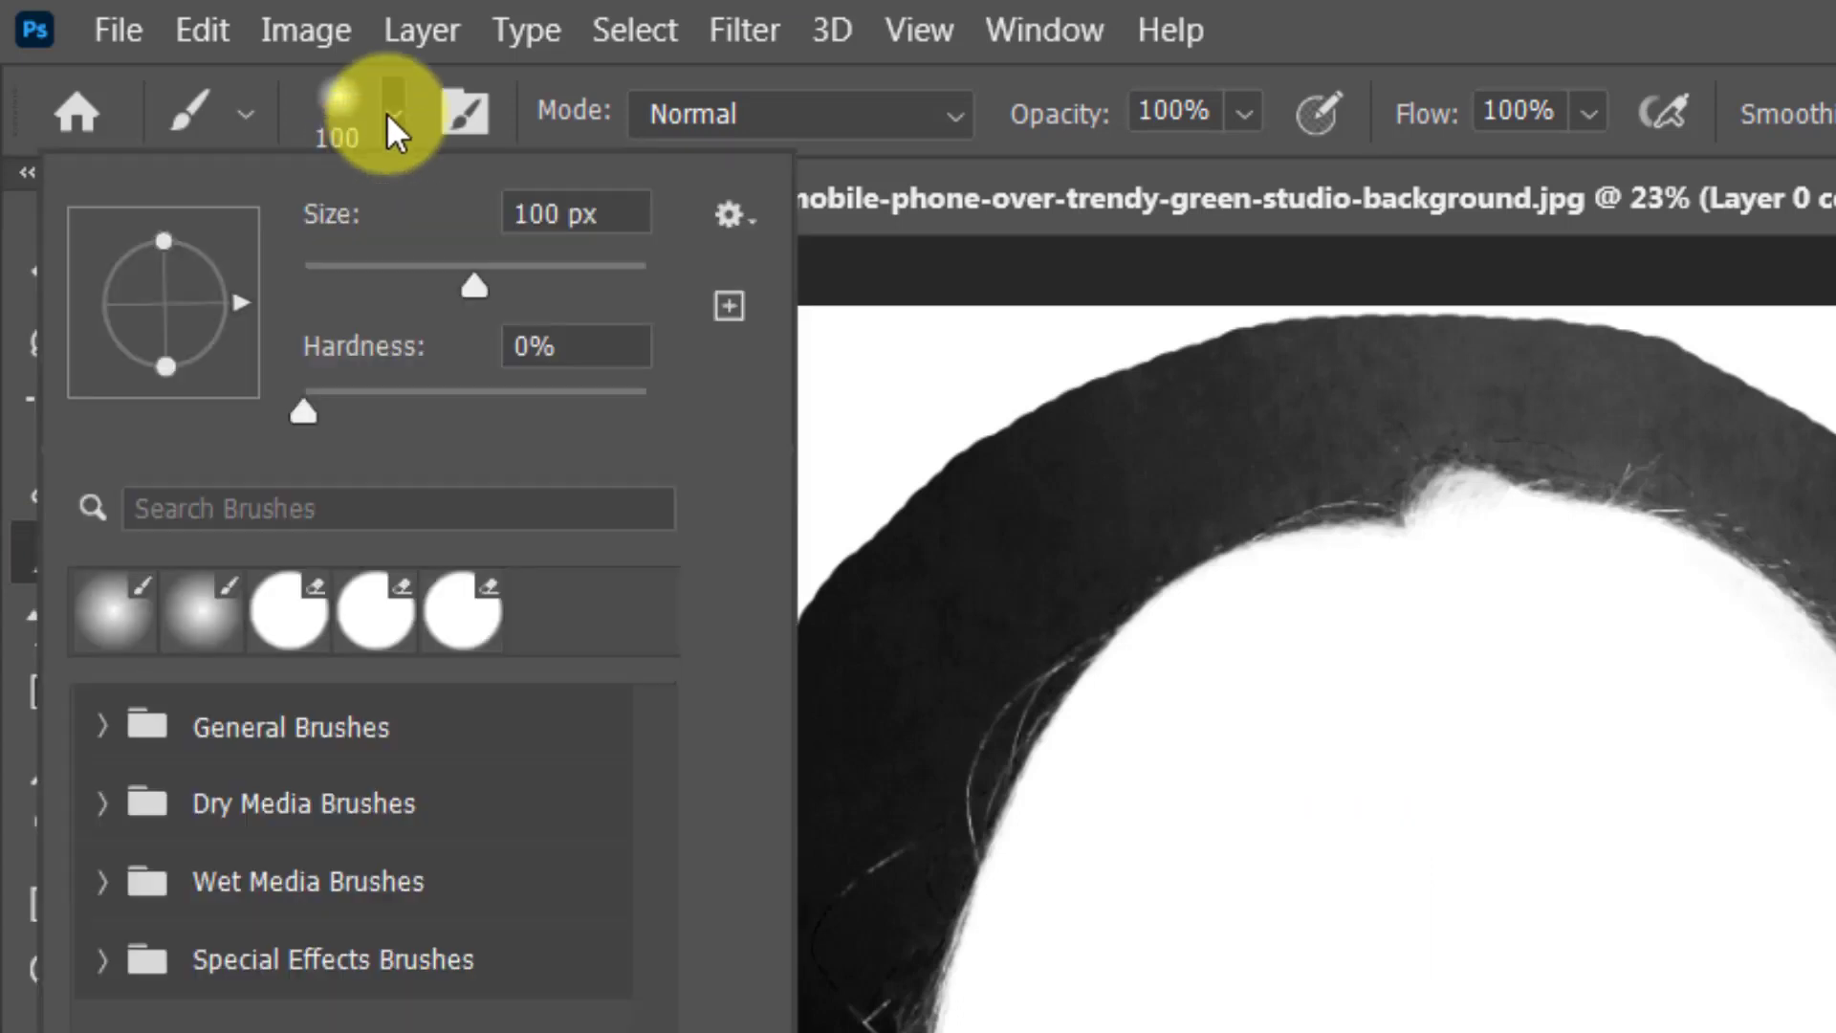
left_click_drag(627, 213, 486, 159)
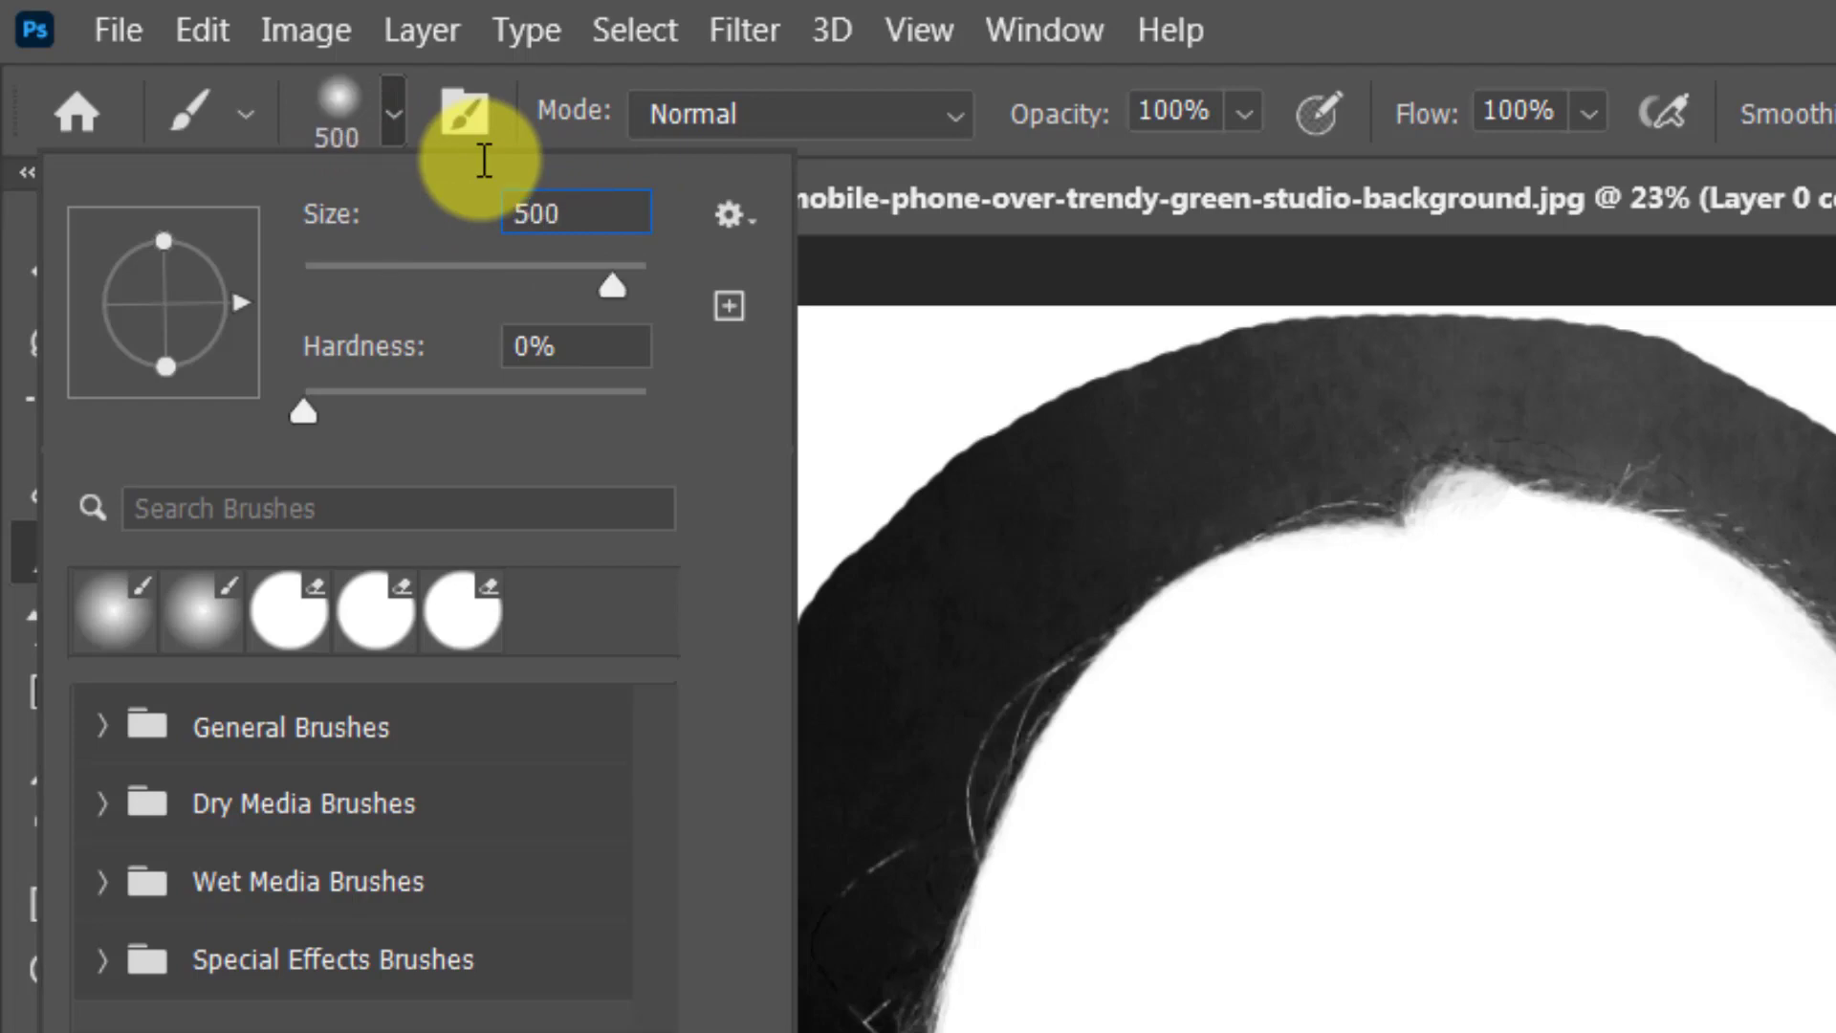
type("500")
key("Return")
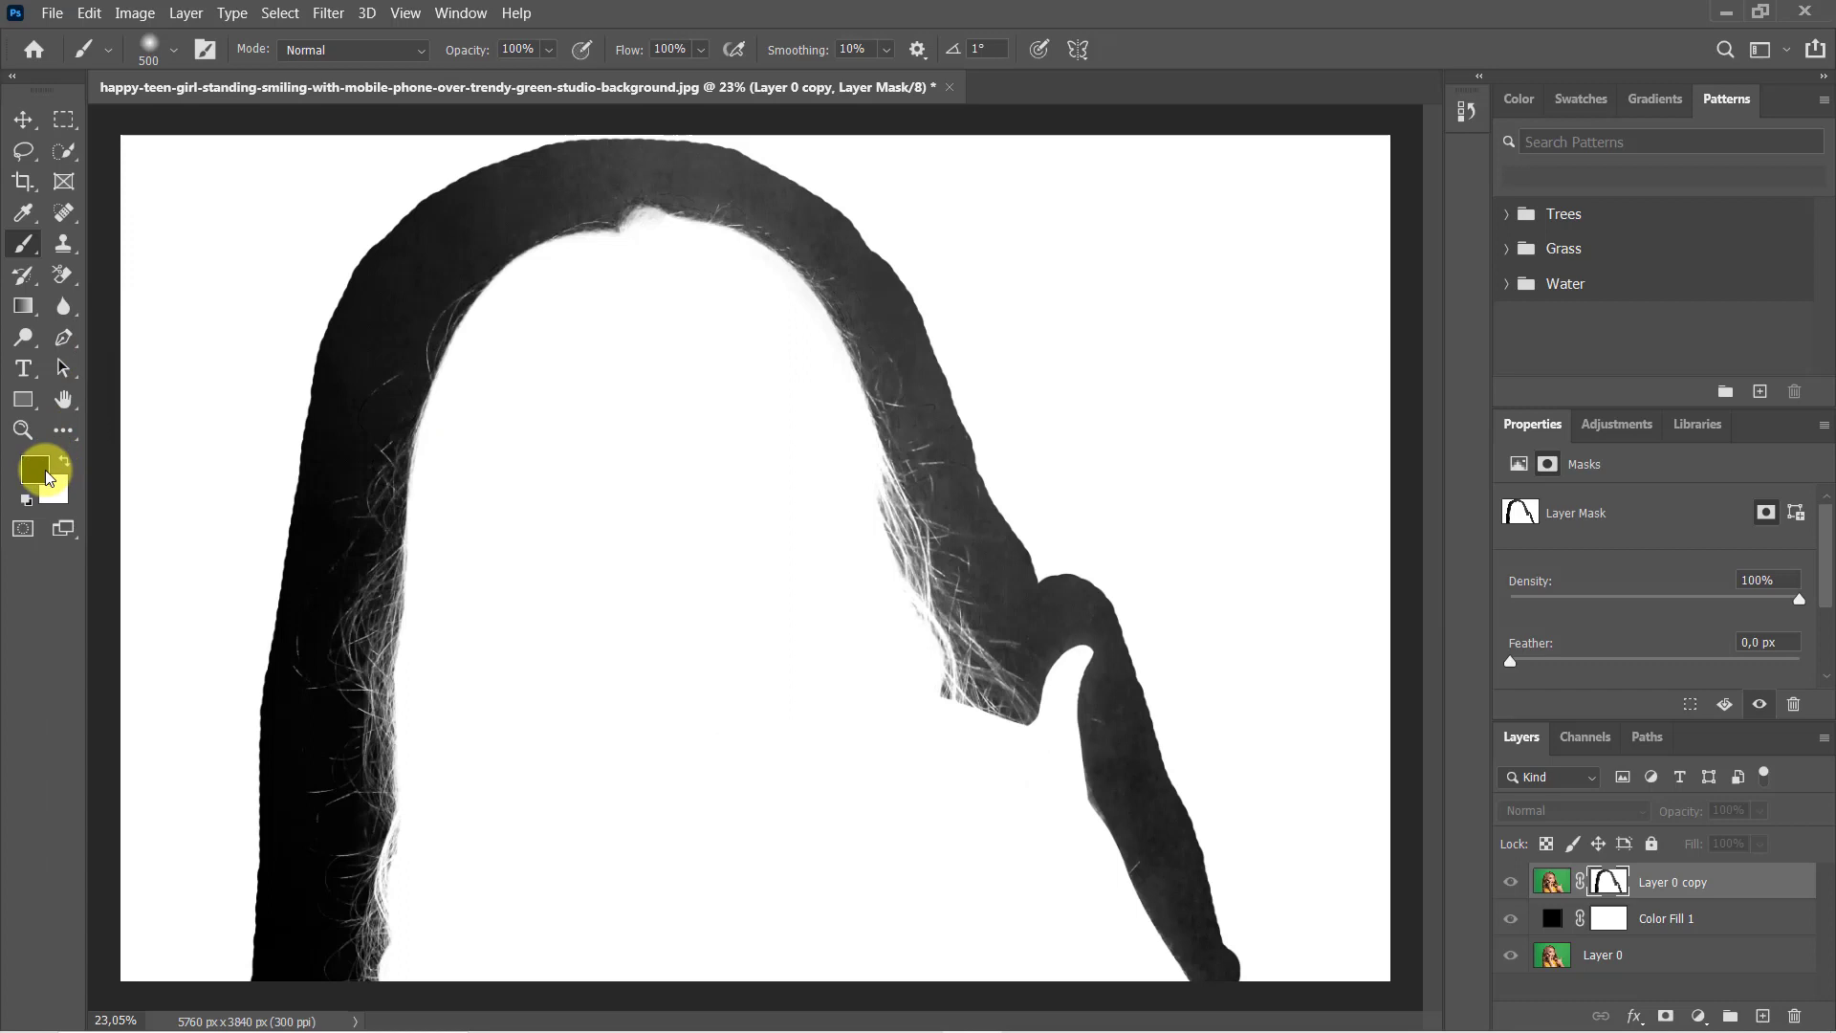
mouse_move(157, 742)
left_mouse_down()
mouse_move(185, 884)
mouse_move(227, 939)
mouse_move(146, 880)
mouse_move(236, 716)
mouse_move(259, 531)
mouse_move(185, 457)
mouse_move(299, 351)
mouse_move(140, 183)
mouse_move(207, 291)
mouse_move(296, 148)
mouse_move(393, 210)
mouse_move(635, 148)
mouse_move(841, 181)
mouse_move(1294, 141)
mouse_move(1239, 198)
mouse_move(1273, 277)
mouse_move(1373, 282)
mouse_move(1210, 420)
mouse_move(1016, 479)
mouse_move(1375, 516)
mouse_move(1392, 578)
mouse_move(1163, 682)
mouse_move(1299, 973)
mouse_move(1342, 911)
mouse_move(1247, 789)
mouse_move(1212, 682)
mouse_move(537, 258)
left_mouse_up()
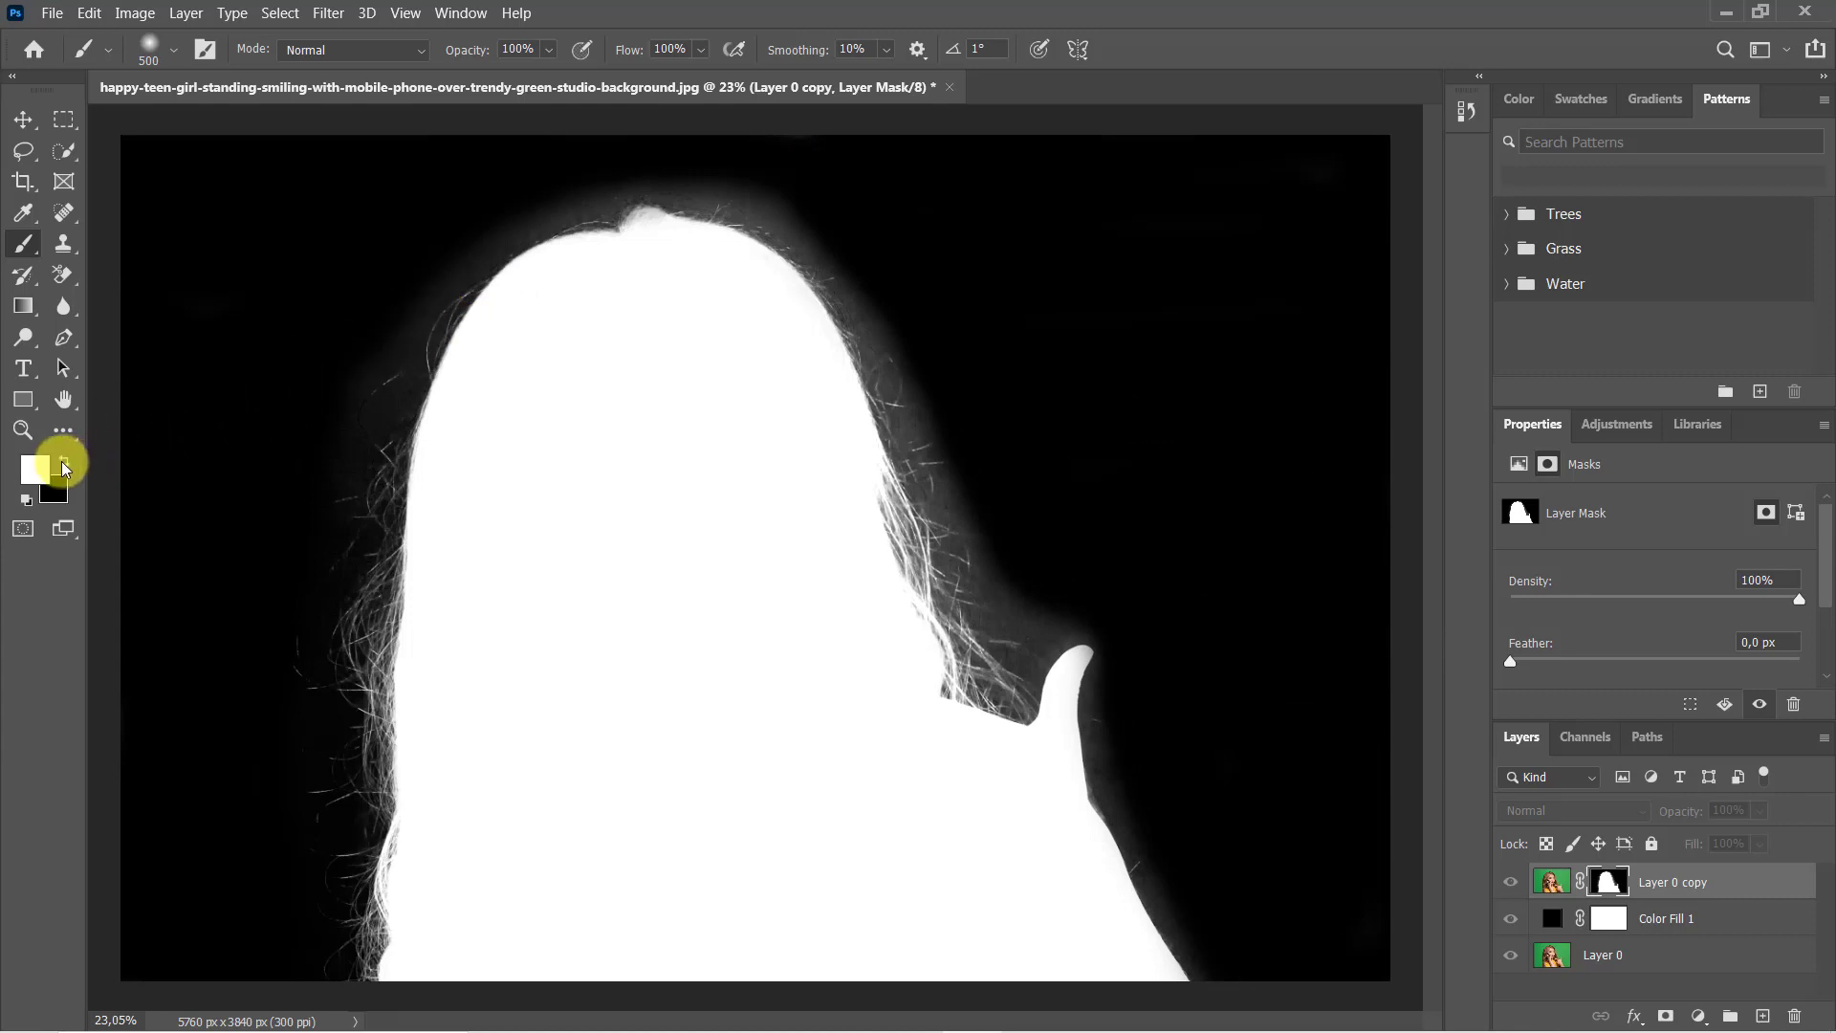
Step: Set the brush to Overlay mode with 30% flow, size 50 px, and paint the mask's hair edges, using black at 500 px
left_click(174, 50)
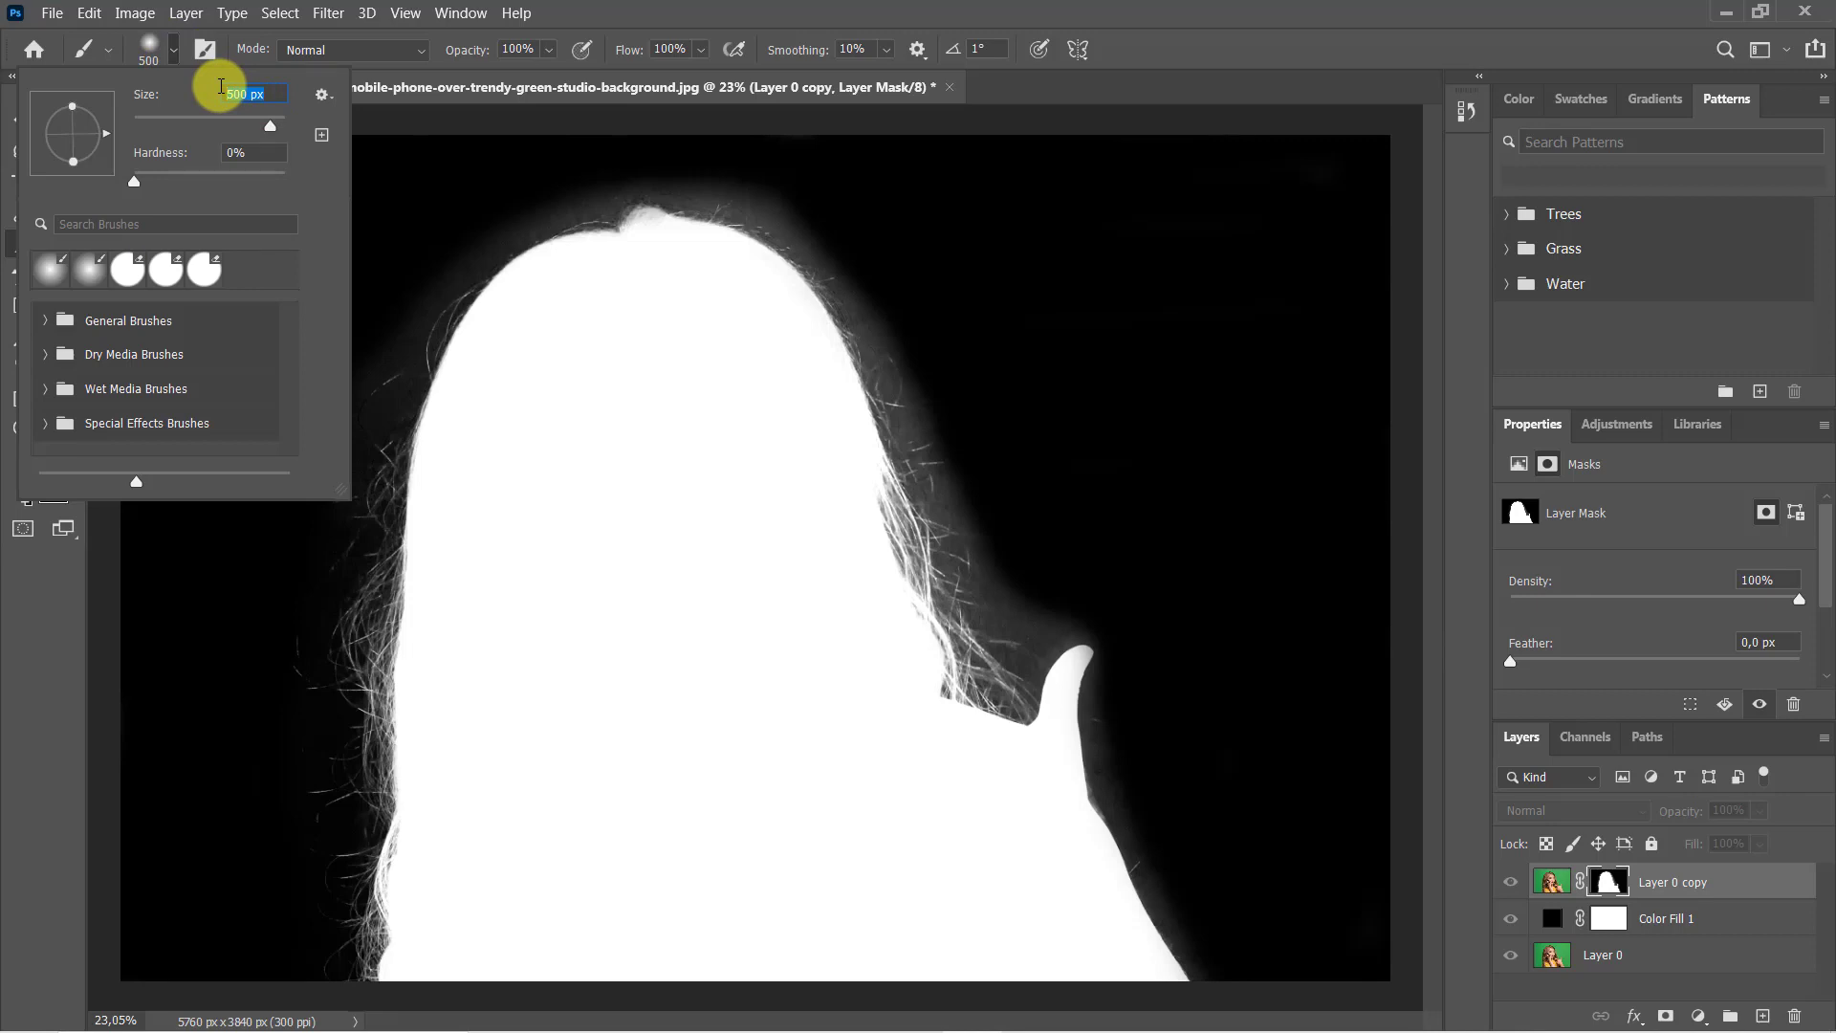
key("Return")
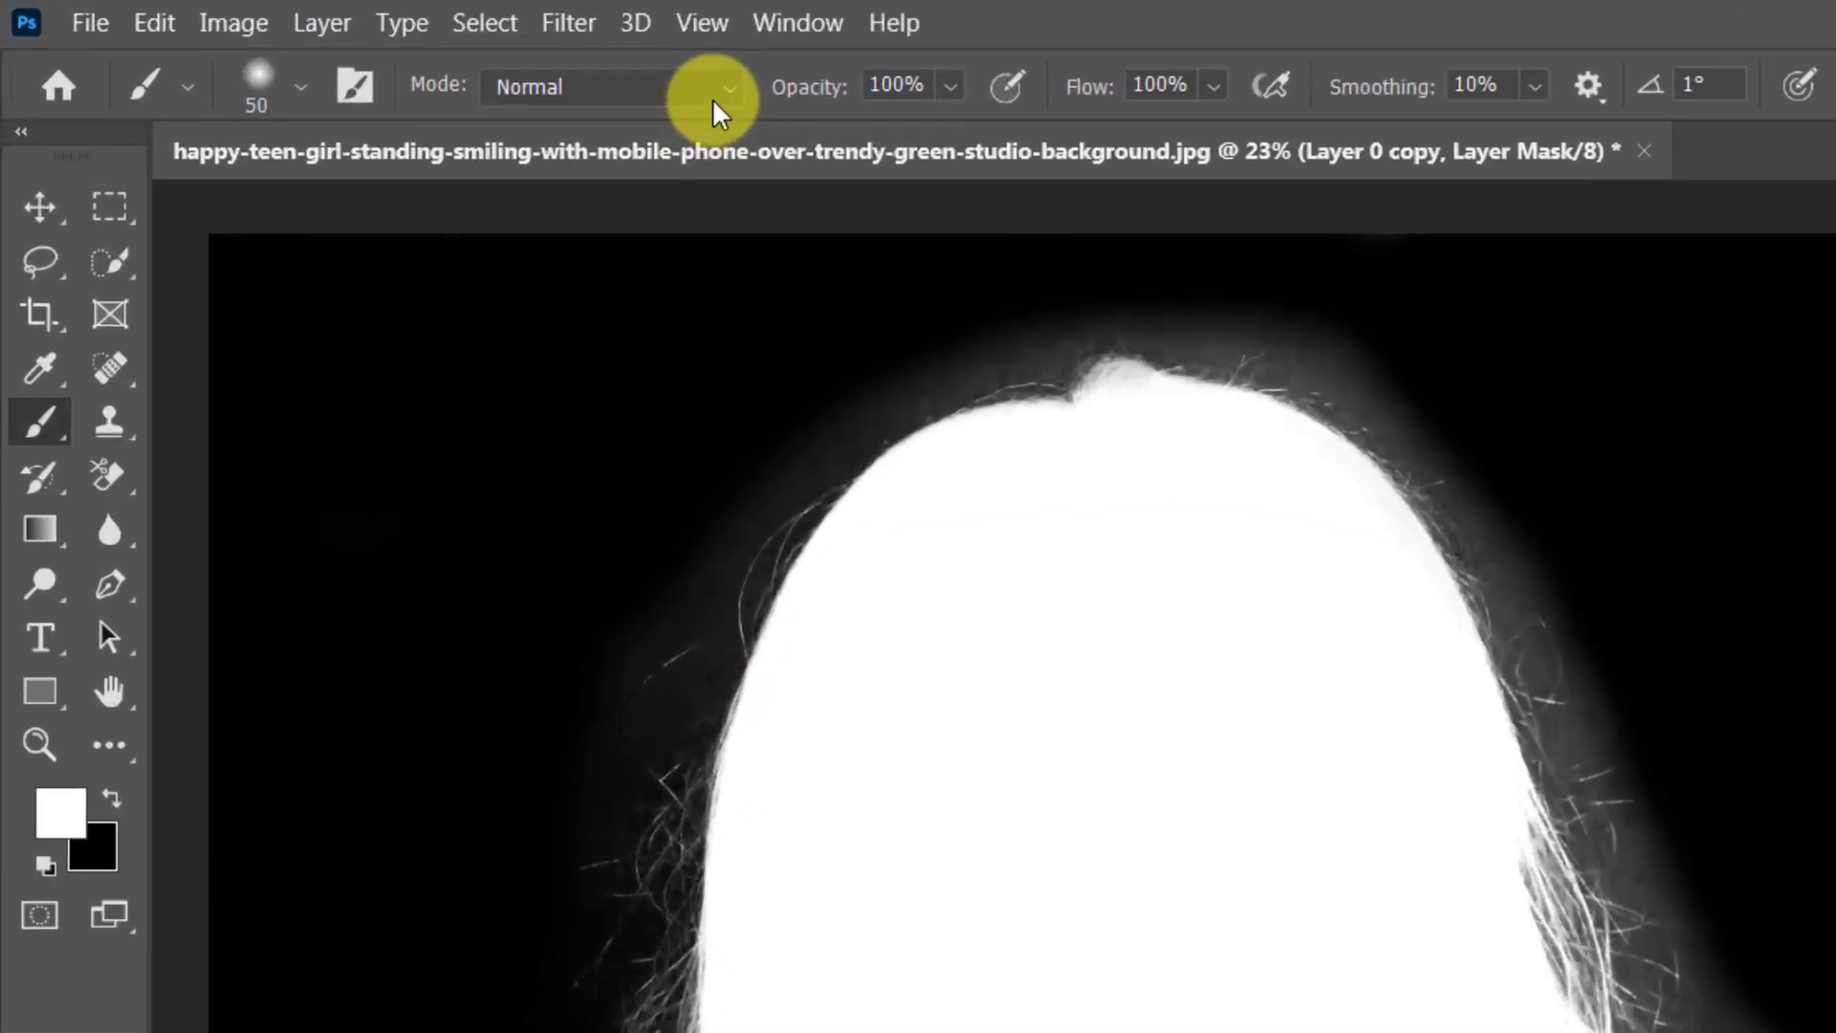
left_click(416, 49)
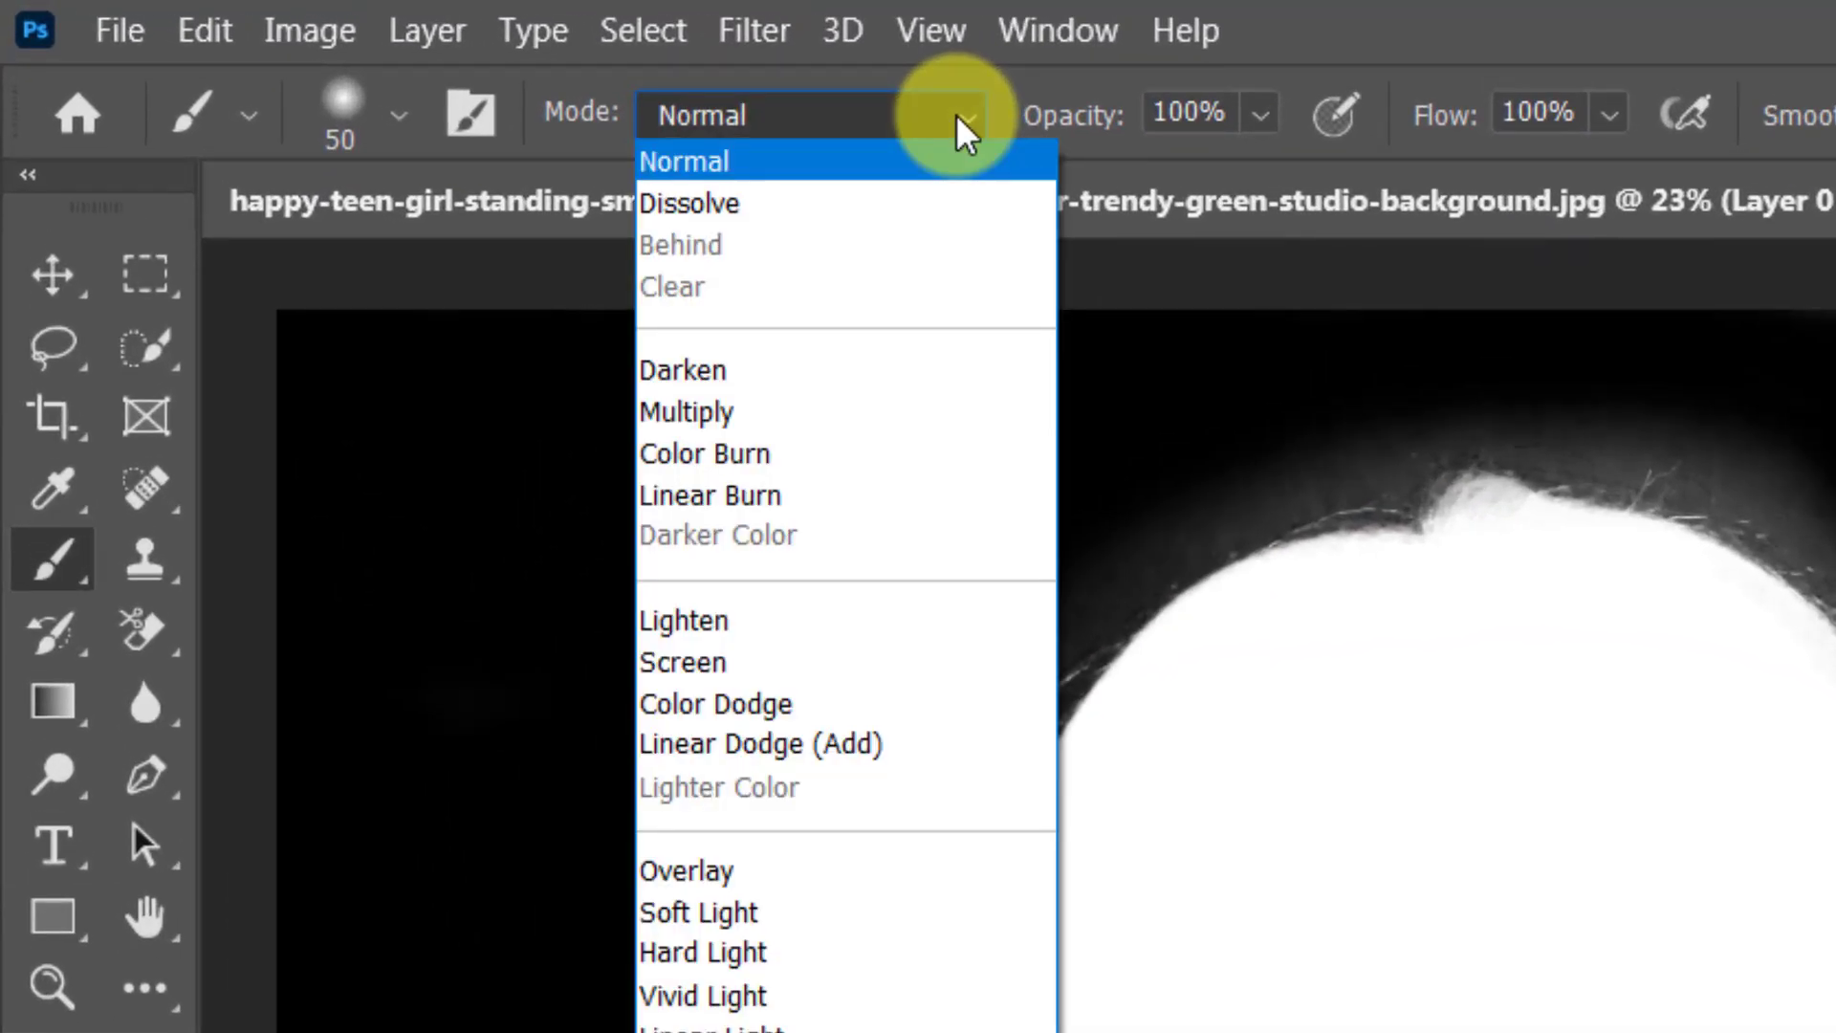
left_click(728, 872)
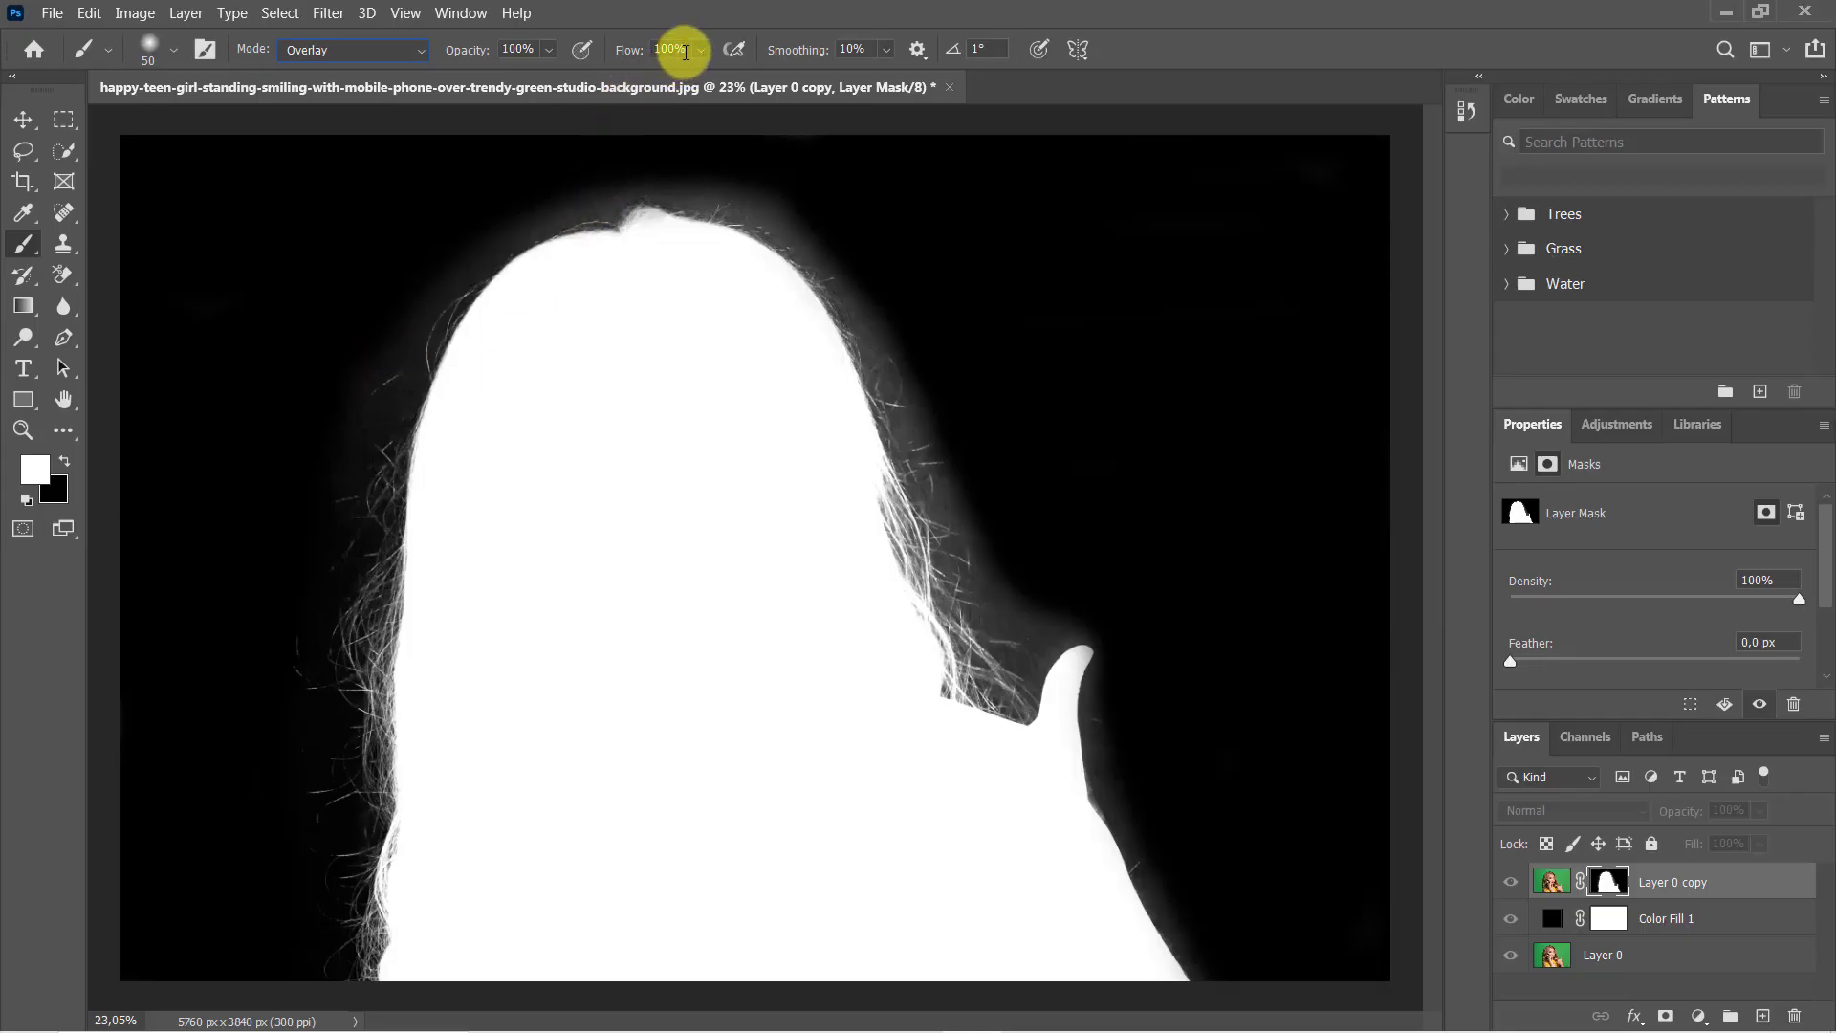
left_click_drag(672, 50, 646, 42)
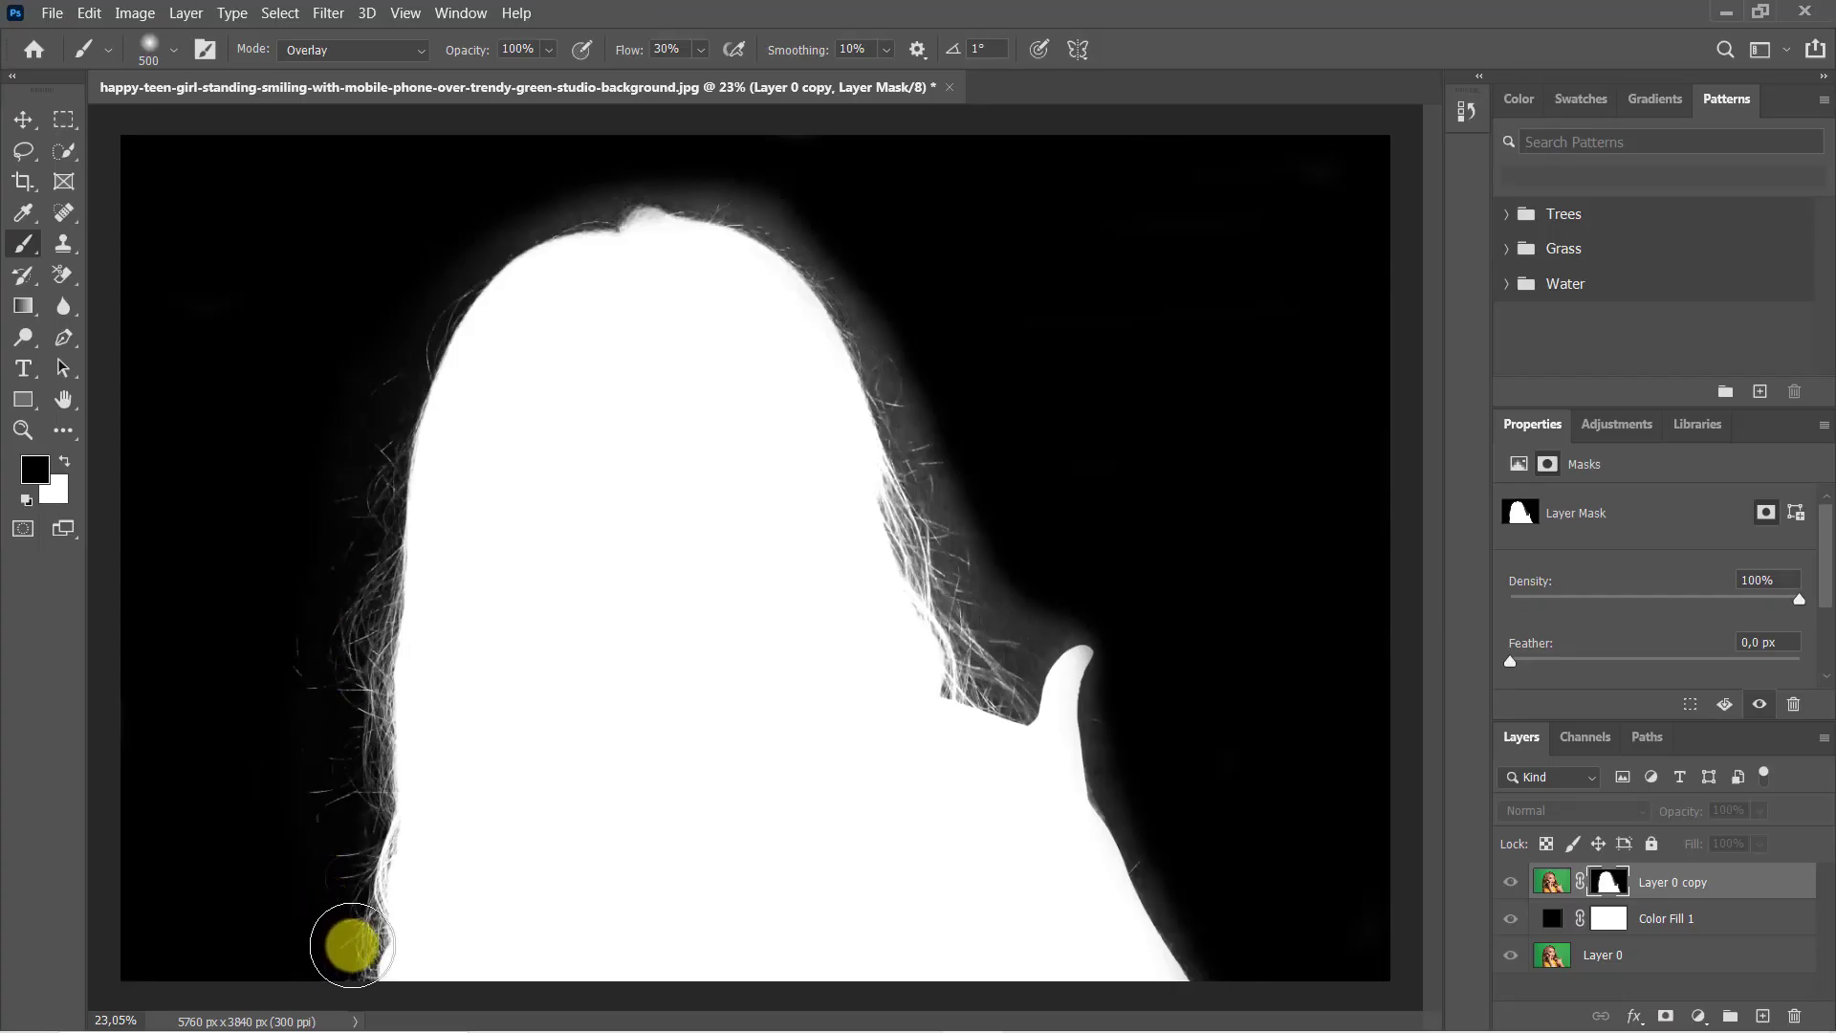
mouse_move(349, 911)
left_mouse_down()
mouse_move(359, 492)
mouse_move(404, 317)
mouse_move(475, 227)
mouse_move(579, 173)
mouse_move(687, 160)
mouse_move(805, 219)
mouse_move(893, 361)
mouse_move(988, 643)
mouse_move(1020, 623)
mouse_move(976, 463)
mouse_move(813, 220)
mouse_move(690, 168)
mouse_move(599, 223)
mouse_move(1022, 632)
mouse_move(1117, 654)
mouse_move(1116, 732)
mouse_move(1202, 956)
mouse_move(1127, 759)
mouse_move(1128, 670)
mouse_move(1006, 600)
mouse_move(930, 412)
mouse_move(828, 241)
mouse_move(660, 187)
mouse_move(484, 202)
mouse_move(616, 179)
mouse_move(865, 322)
mouse_move(1029, 671)
left_mouse_up()
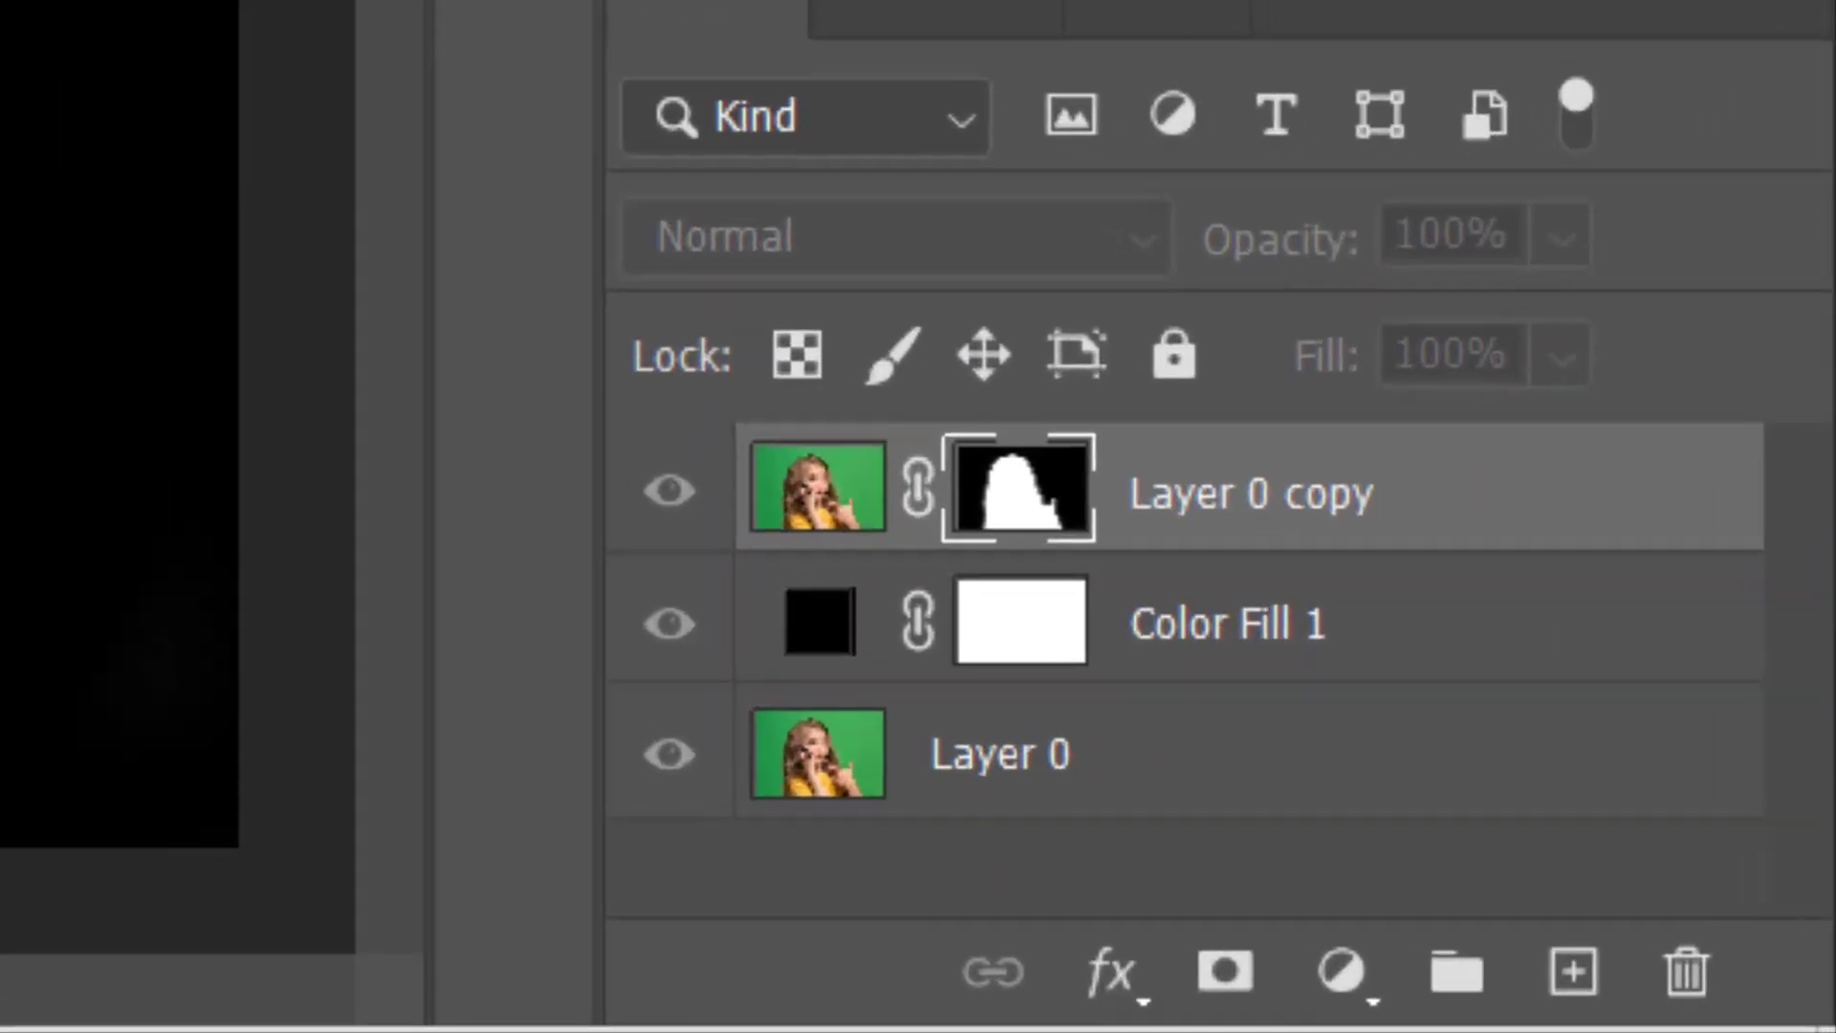
Step: Apply the layer mask of Layer 0 copy permanently, and hide the Color Fill 1 and Layer 0 layers
left_click(817, 495)
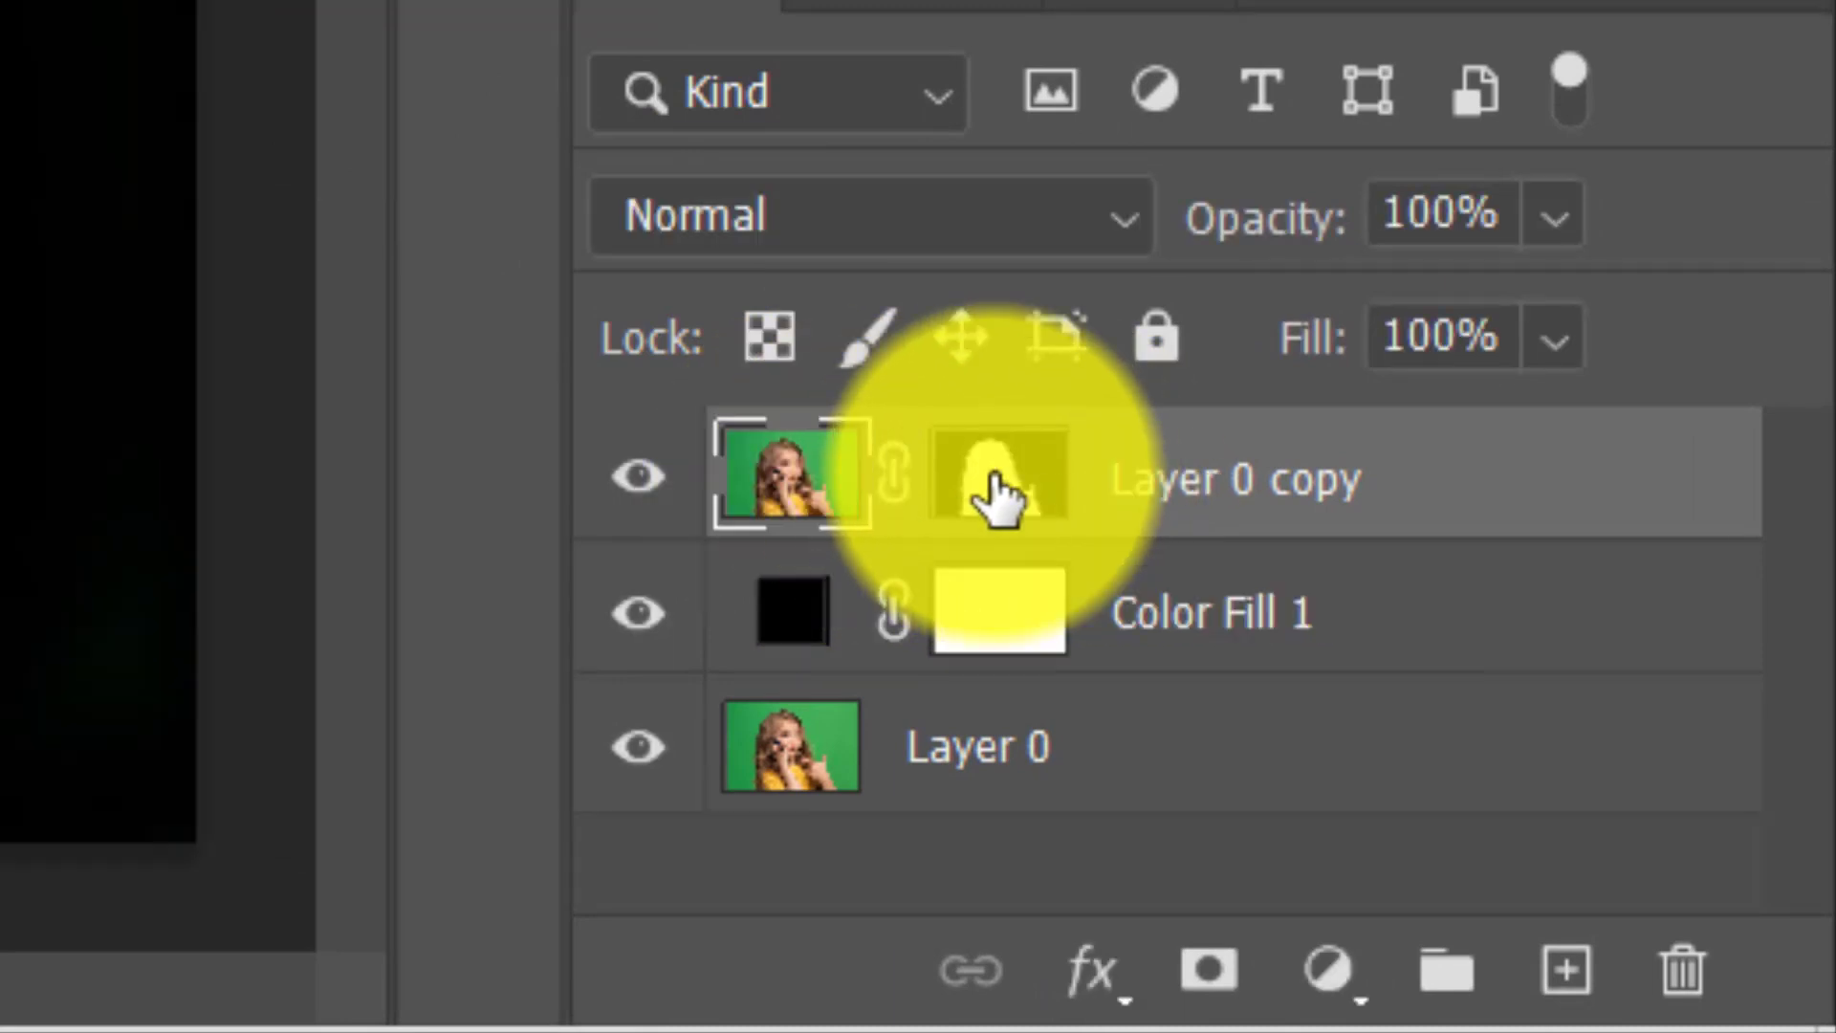
mouse_move(996, 496)
left_mouse_down()
mouse_move(1154, 493)
mouse_move(1504, 737)
mouse_move(1712, 943)
mouse_move(1700, 984)
mouse_move(1682, 983)
left_mouse_up()
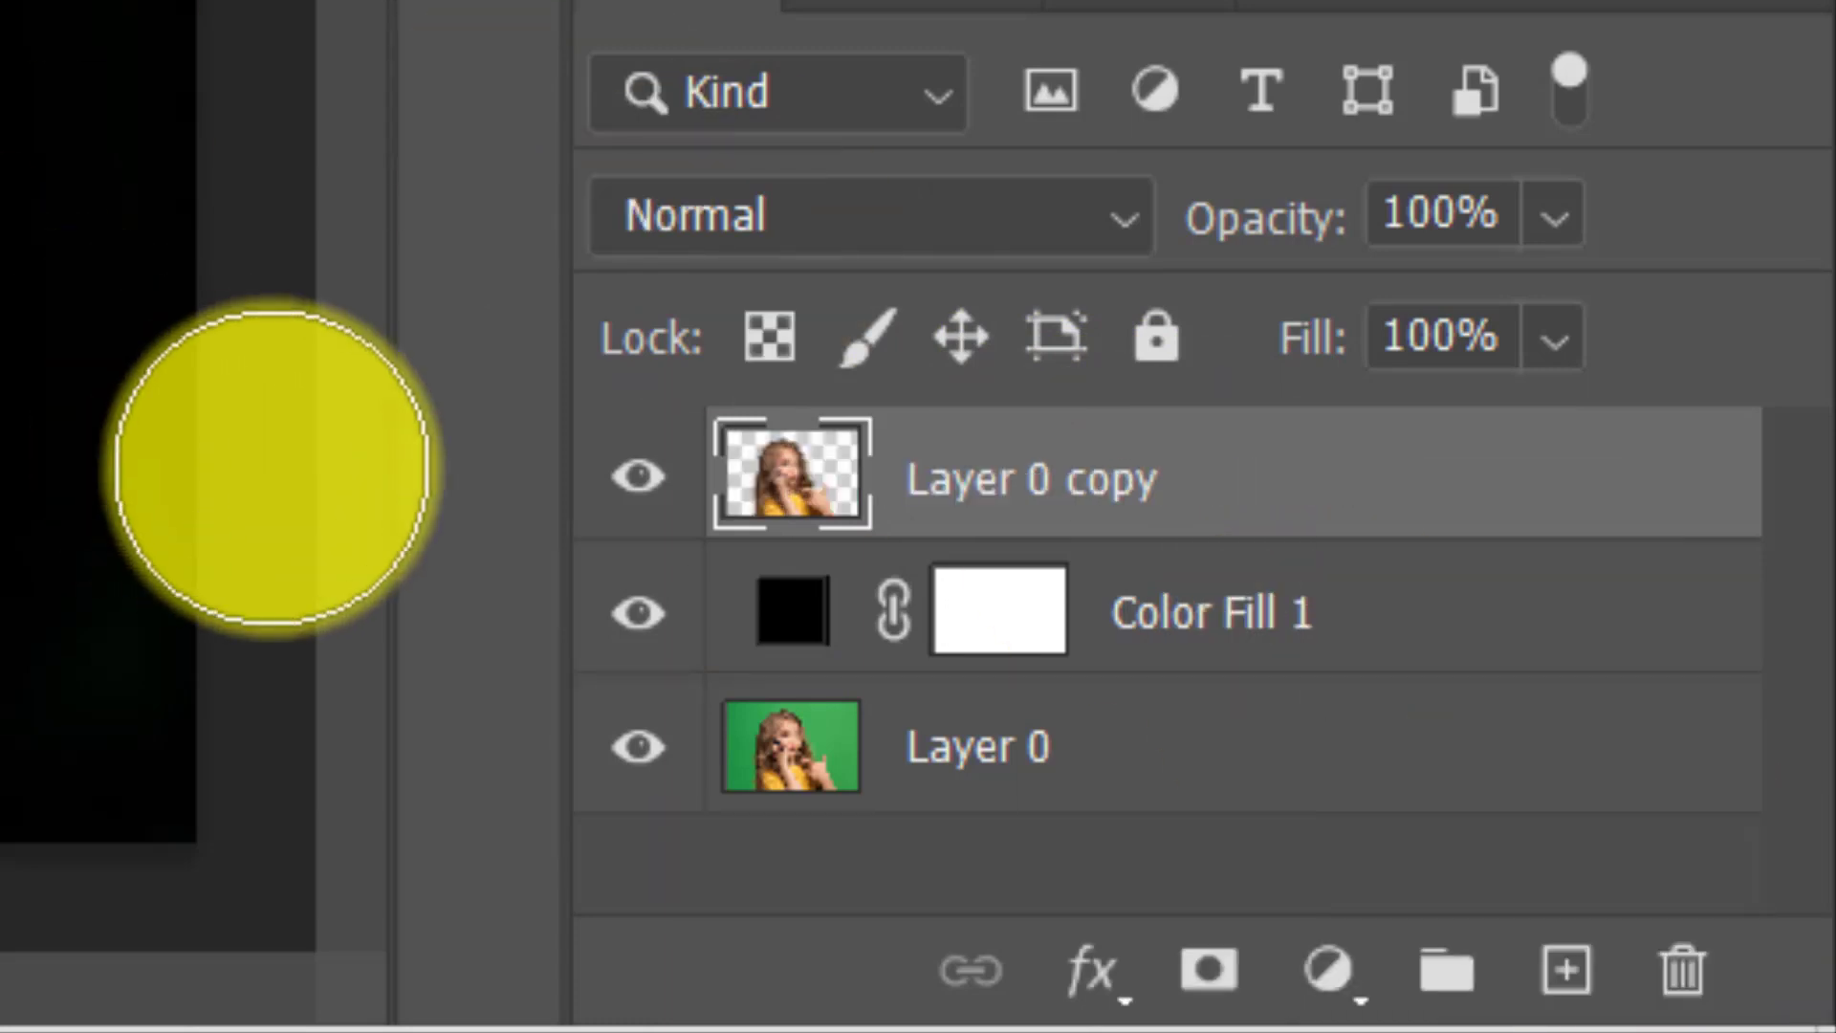
left_click(639, 613)
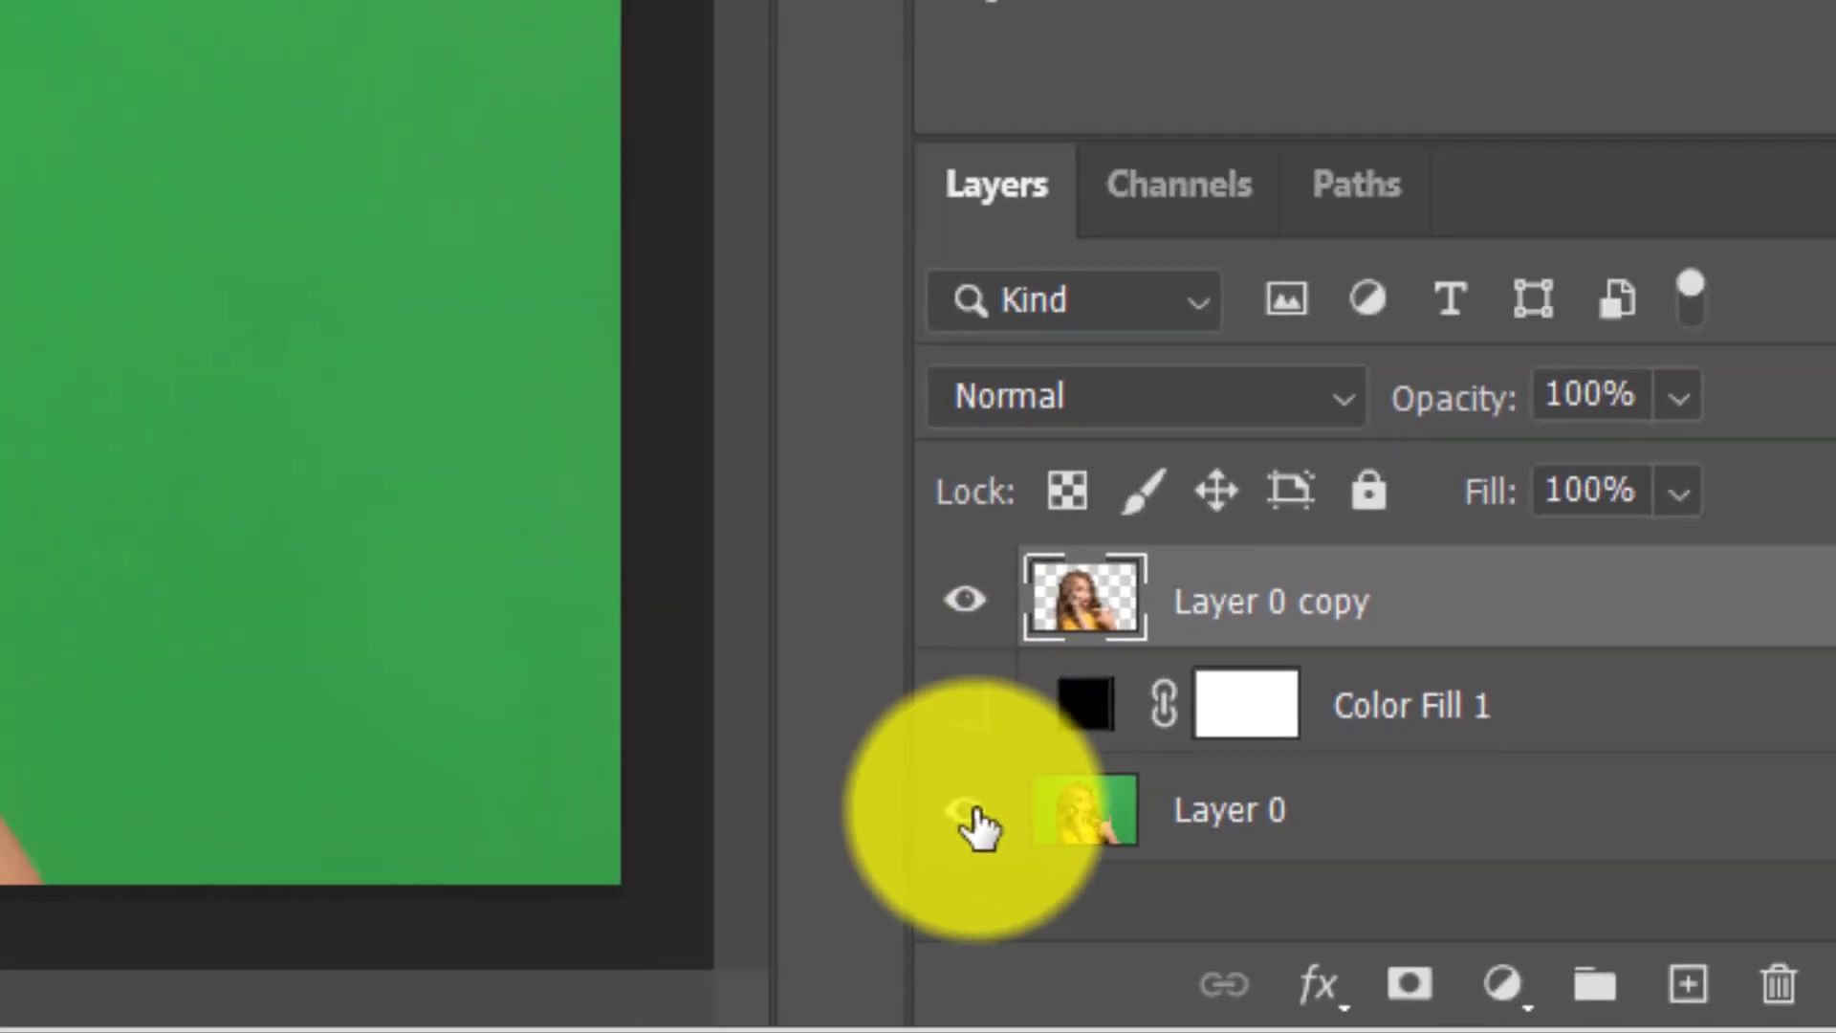
left_click(967, 815)
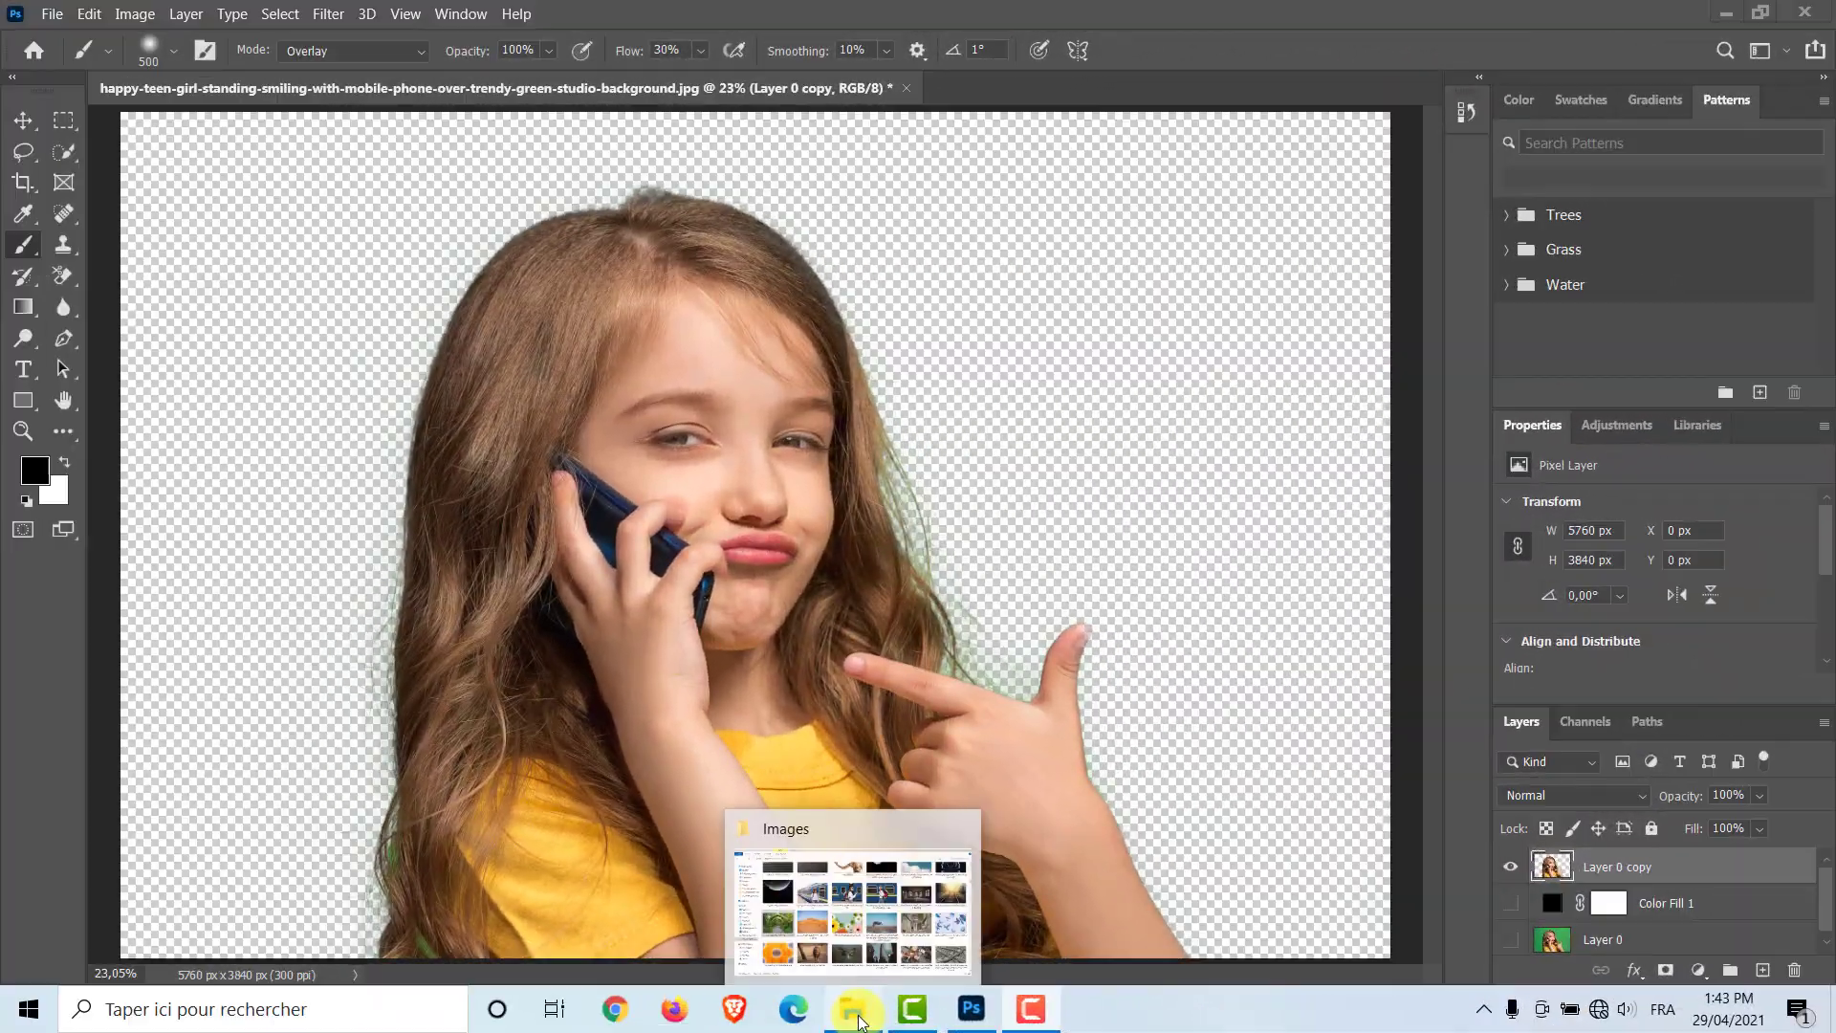
Step: Place footpath-beautiful-arch-flowers-plants.jpg from the Images folder into the document and move Layer 0 copy above it
left_click(858, 1013)
left_click_drag(336, 587, 998, 518)
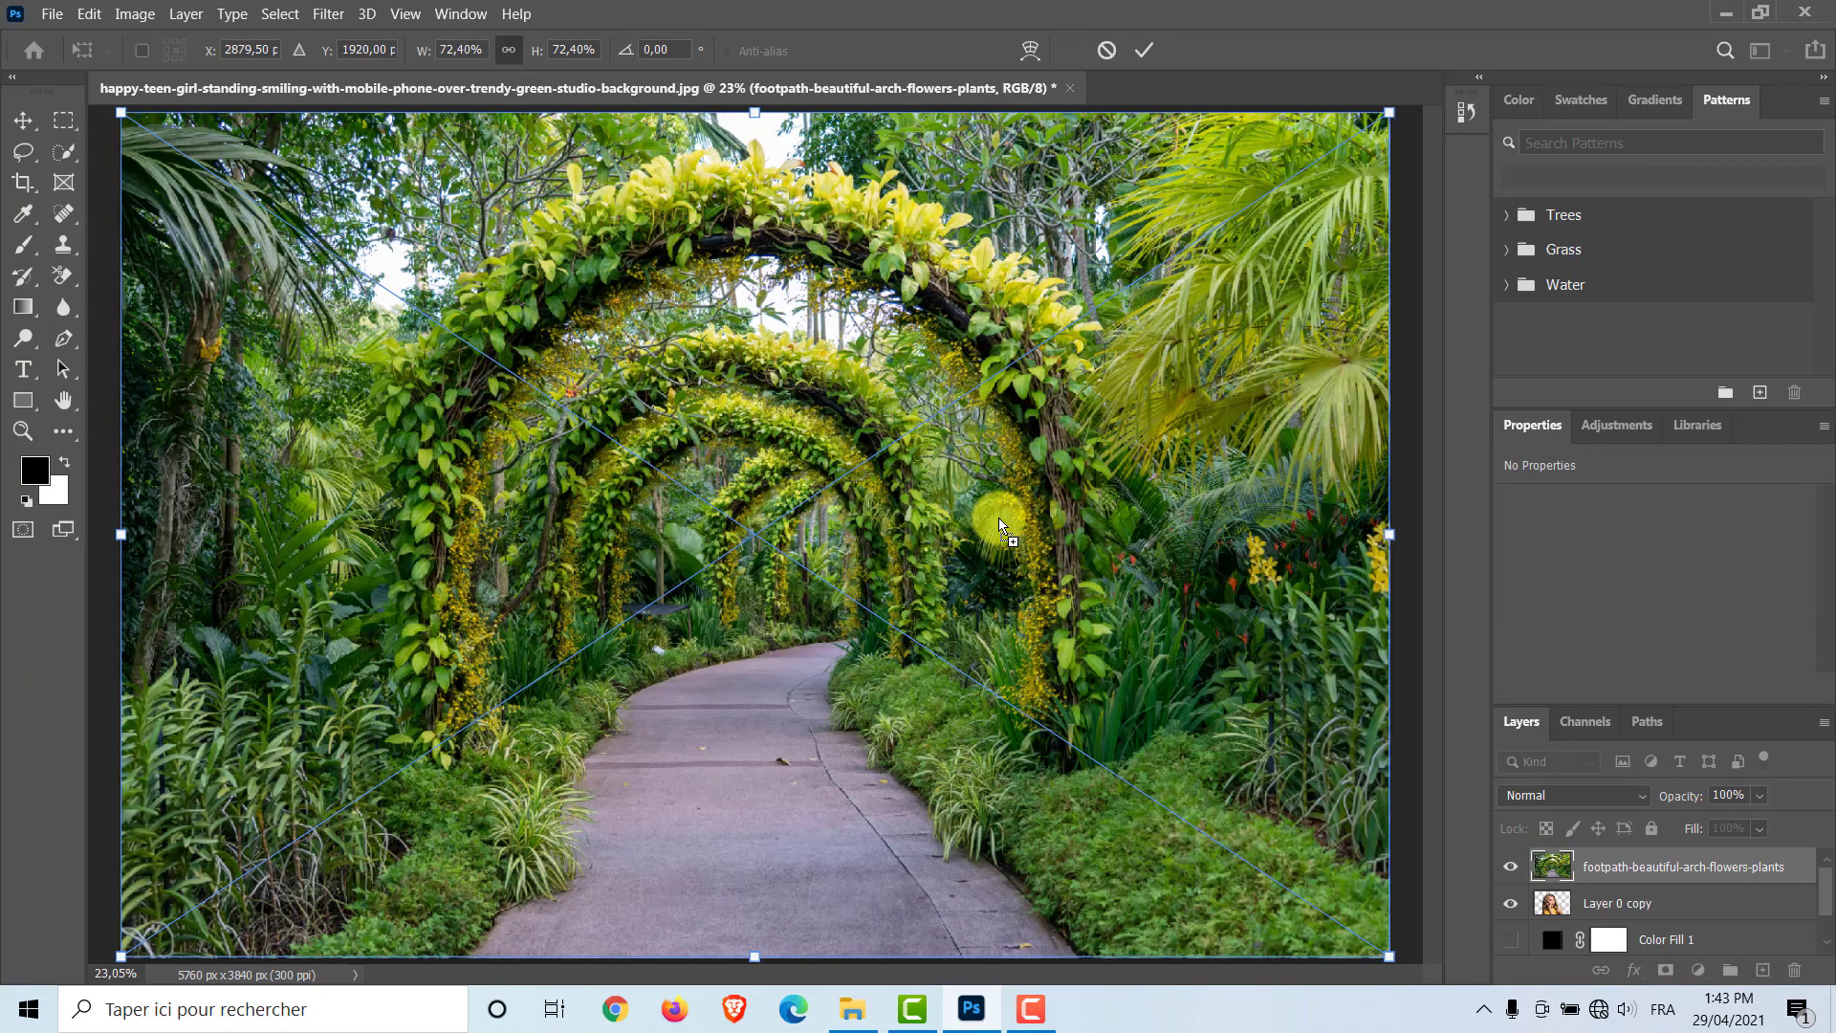
left_click(1146, 56)
key("b")
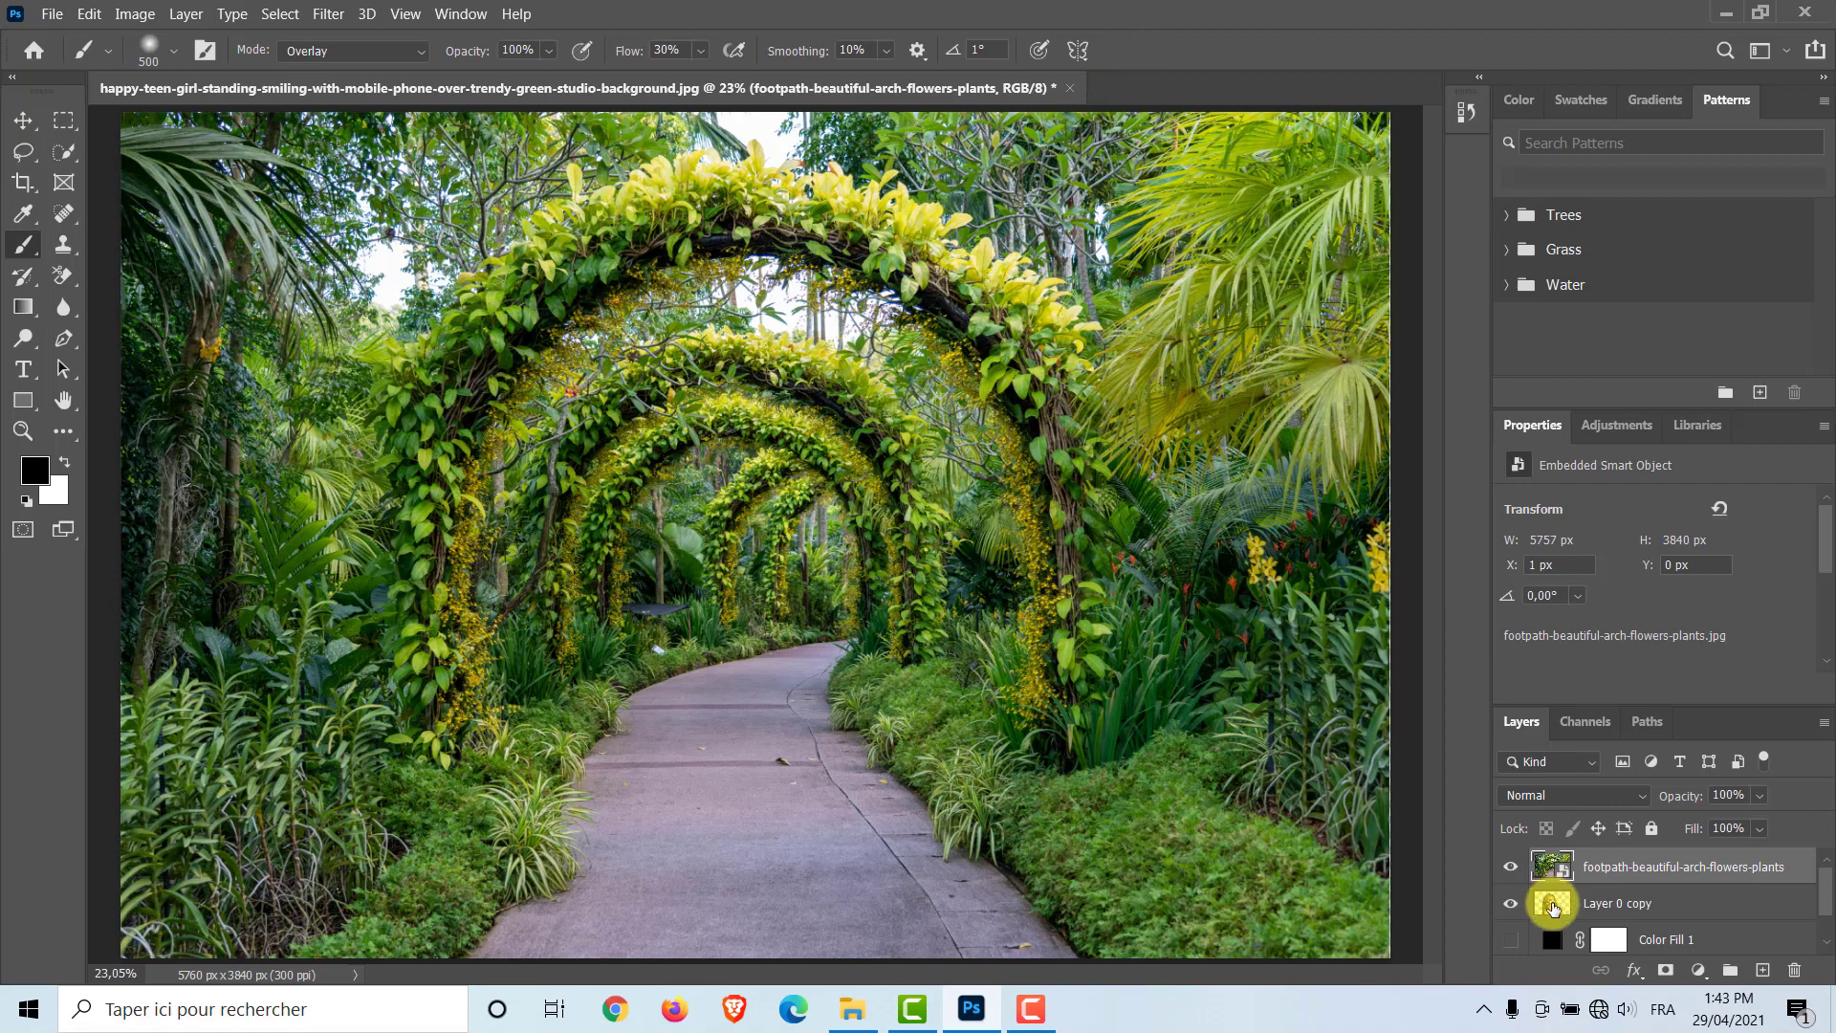
left_click_drag(1553, 906, 1560, 855)
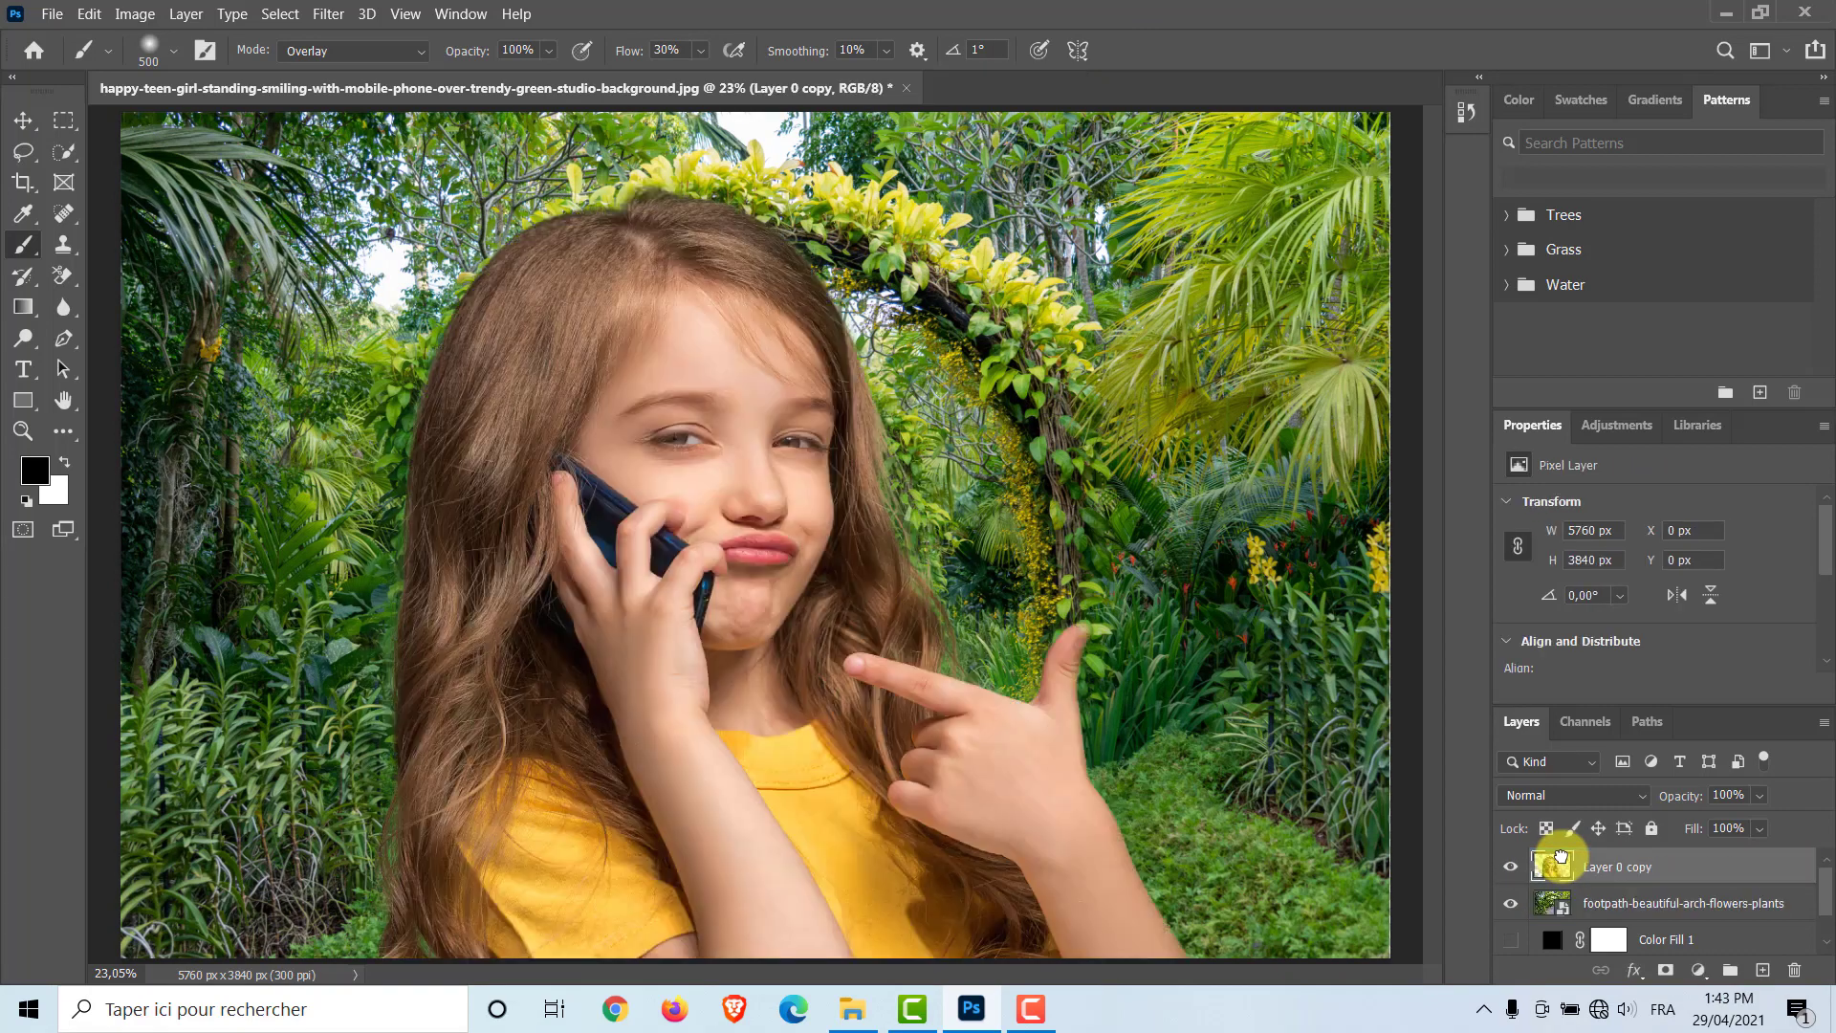